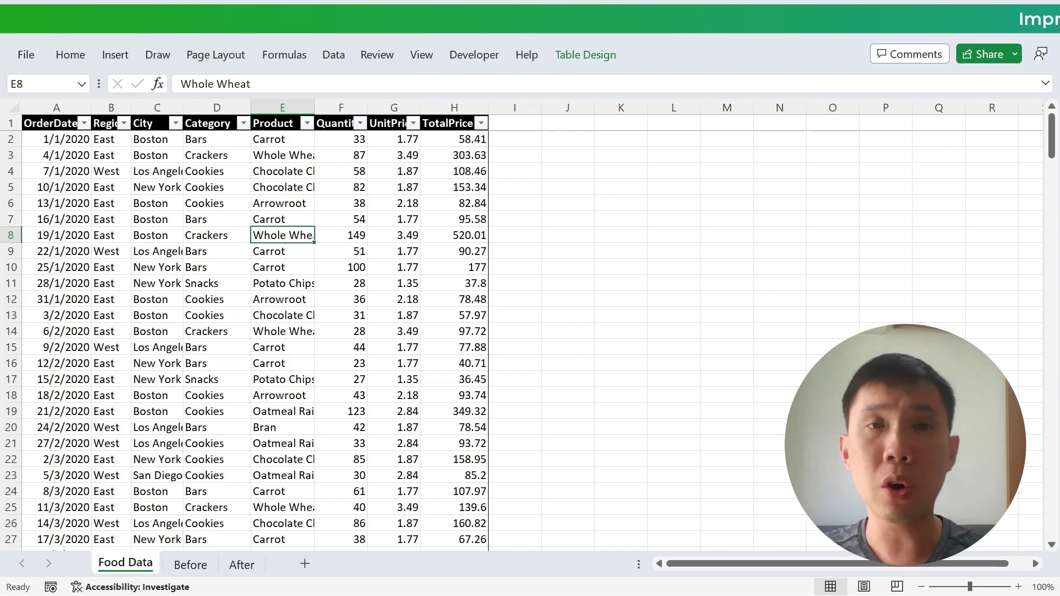
- Compare the default pivot table layout on the Before sheet with the improved layout on the After sheet
left_click(191, 564)
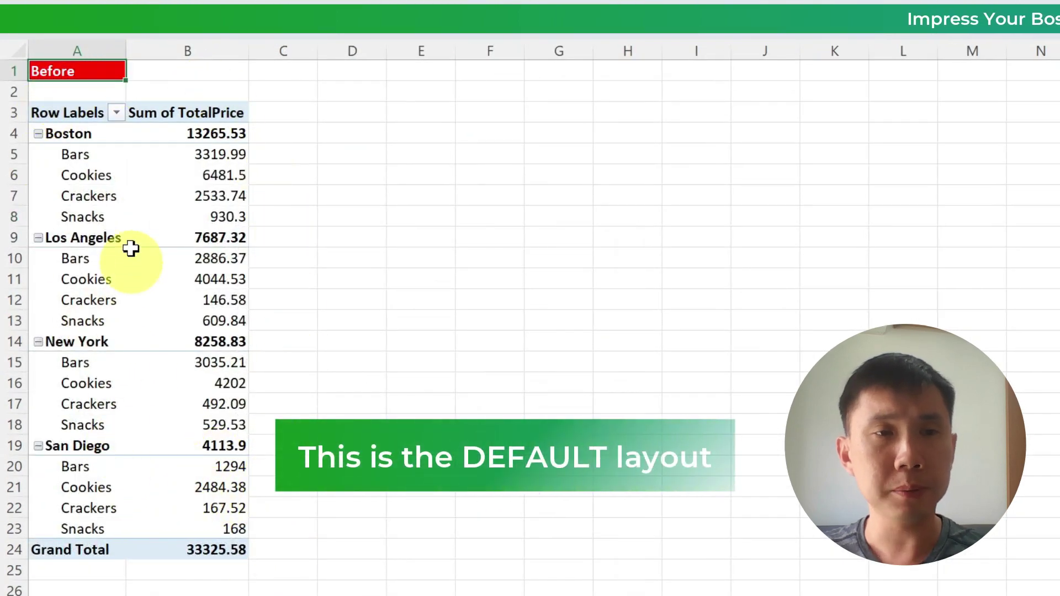
left_click(135, 212)
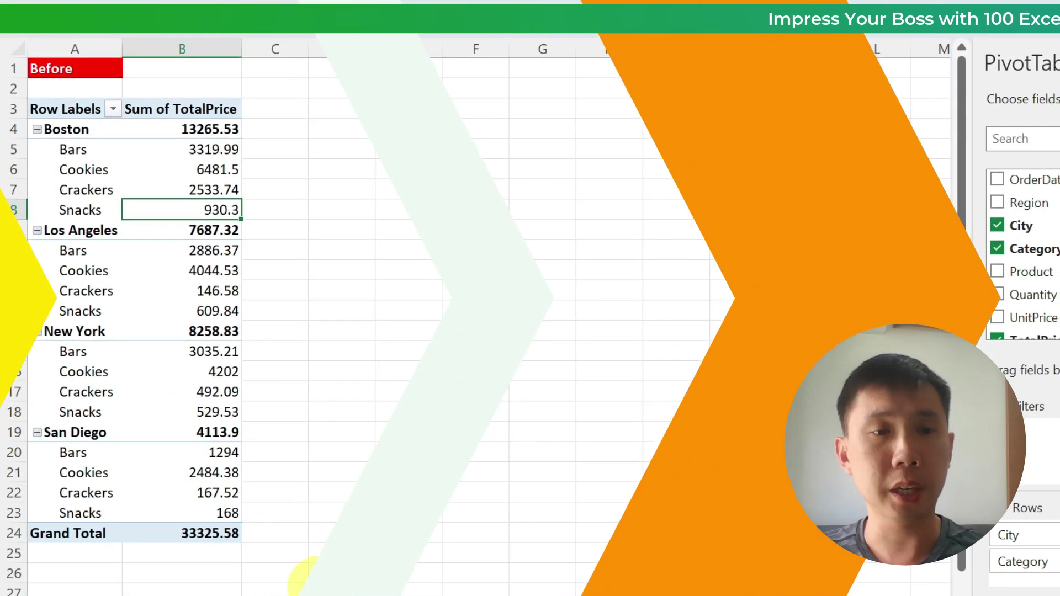
left_click(292, 589)
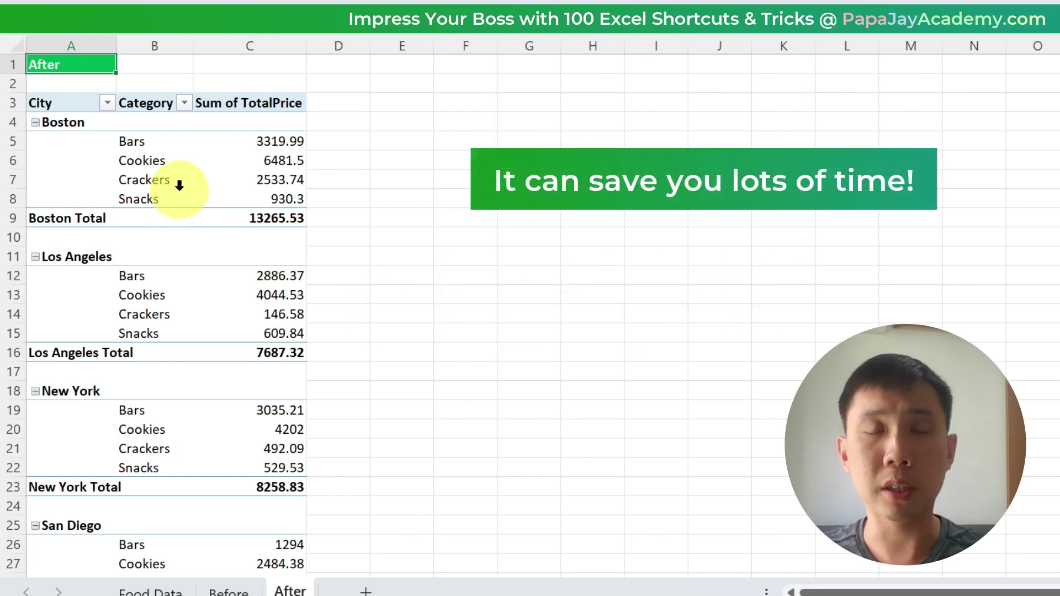
left_click(227, 590)
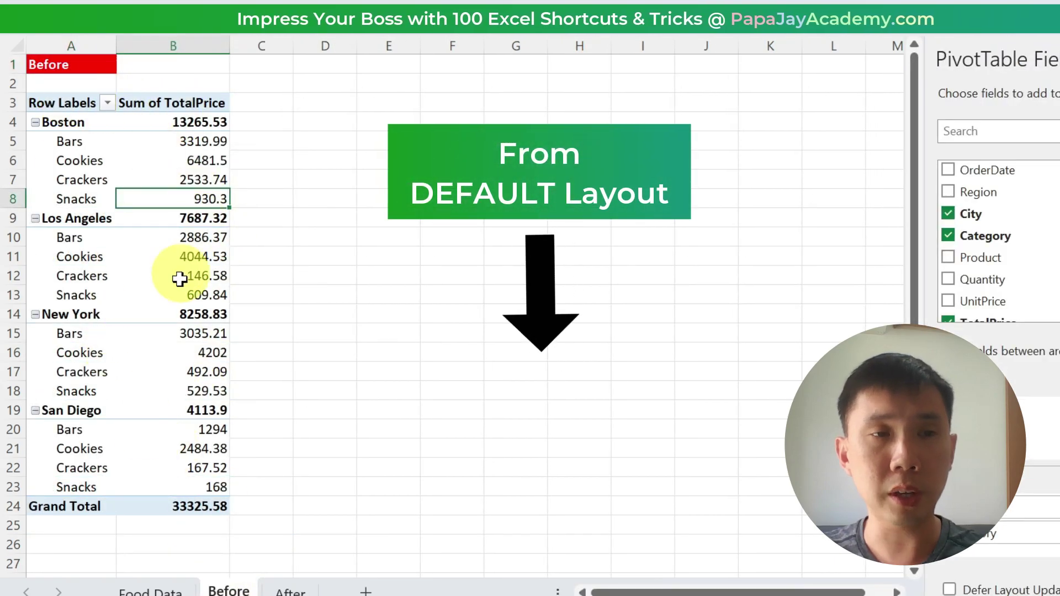
left_click(287, 590)
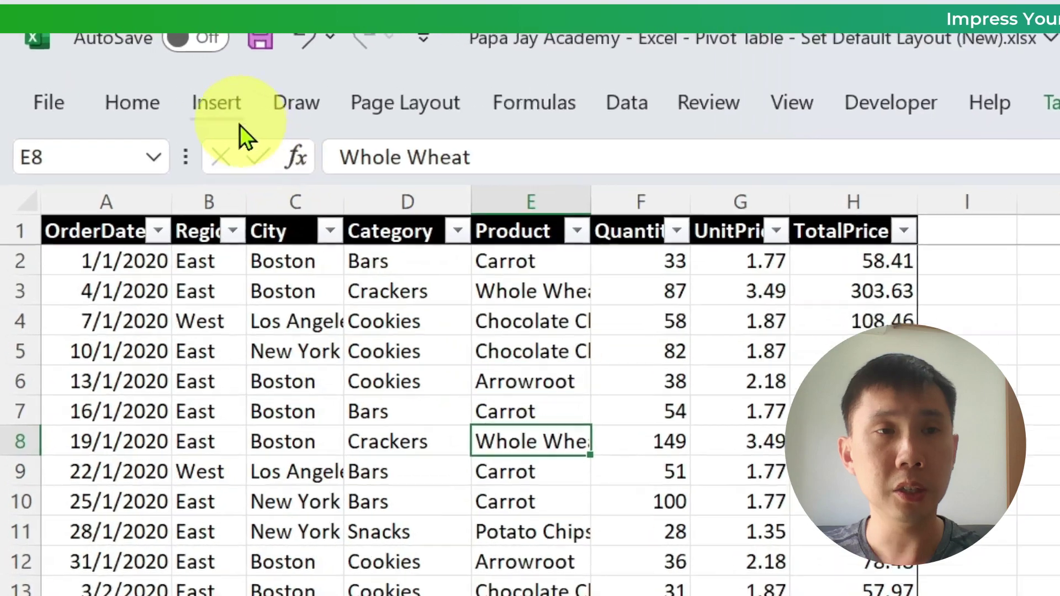
- Insert a pivot table based on Sales_Data in a new worksheet
left_click(235, 113)
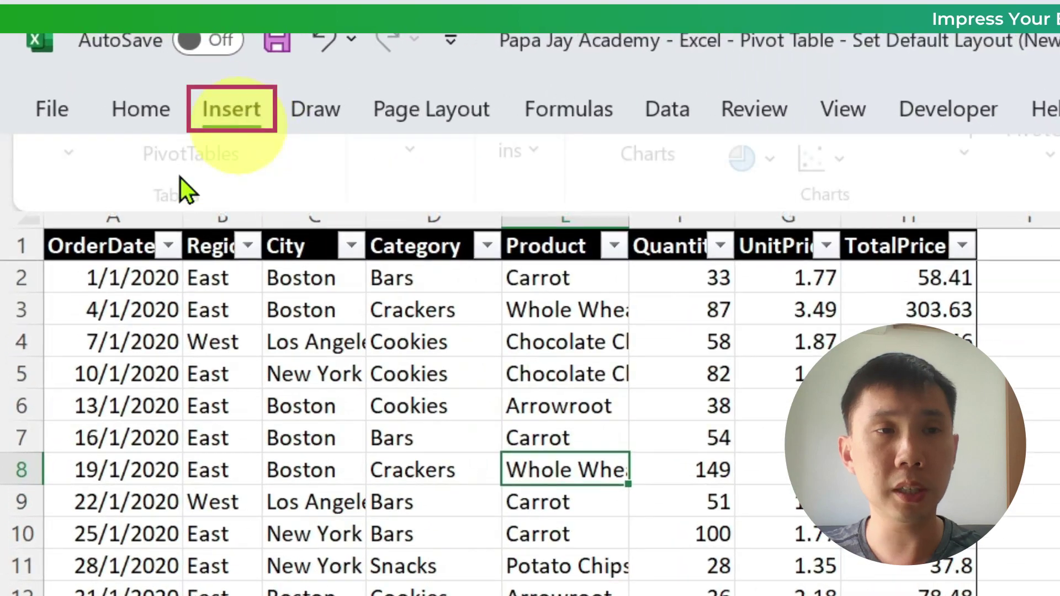
left_click(171, 149)
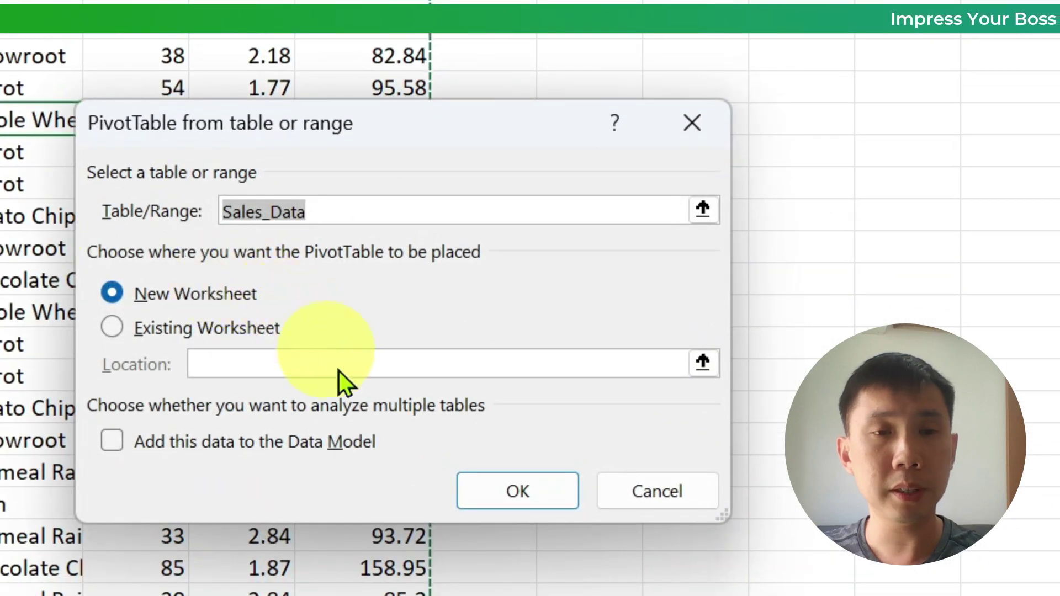
left_click(487, 491)
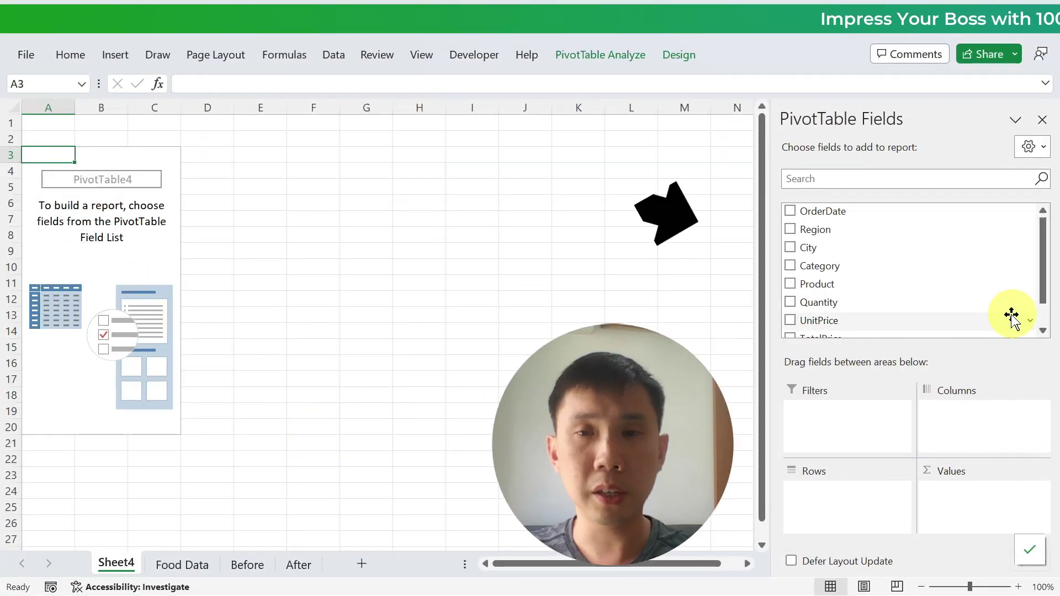
- Add City and Category, in that order, to the pivot table rows and TotalPrice to its values
left_click_drag(826, 247, 834, 494)
left_click_drag(835, 252, 847, 386)
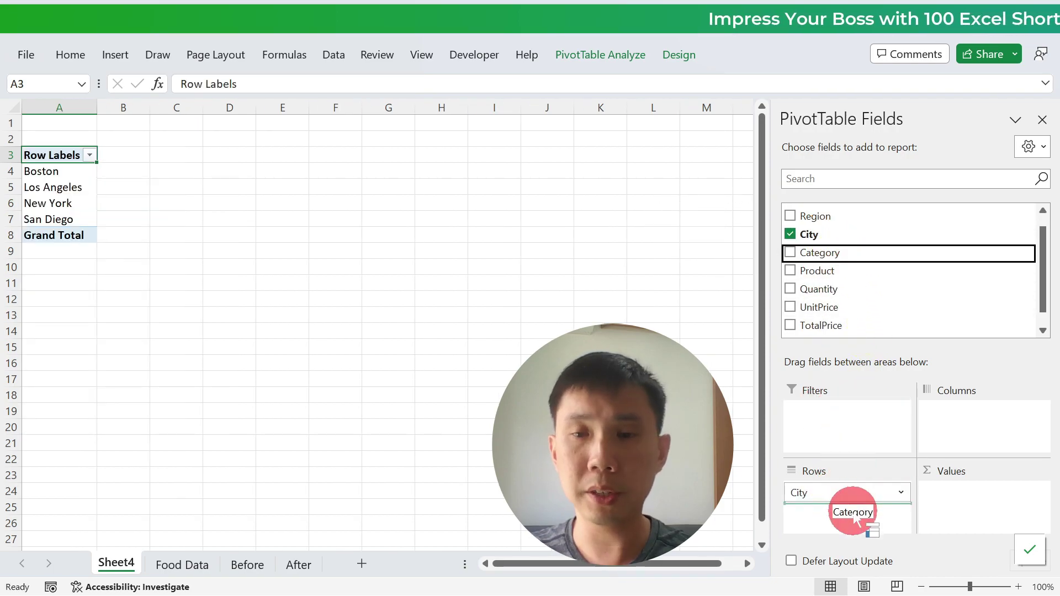
left_click_drag(853, 517, 853, 511)
scroll(887, 307, "down", 1)
left_click_drag(840, 307, 981, 510)
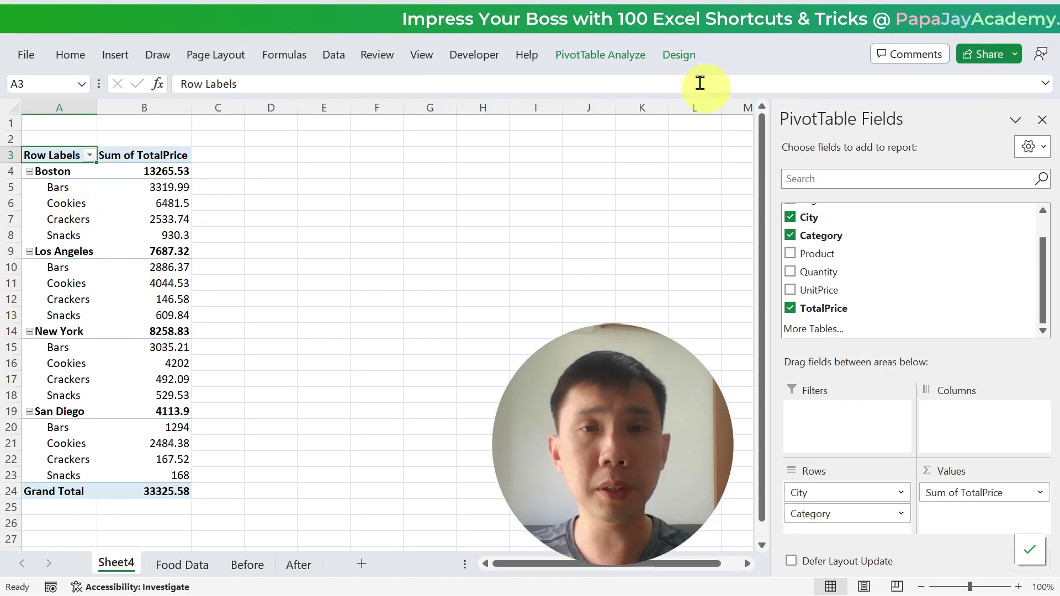
- Show the pivot table in outline form with all subtotals at the bottom of each group
left_click(688, 58)
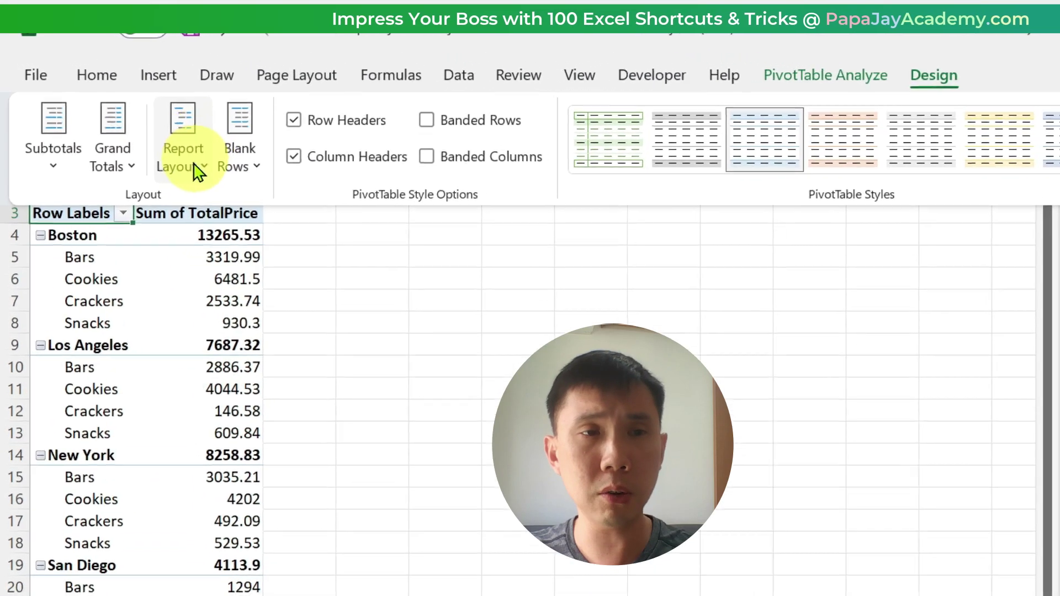
left_click(198, 172)
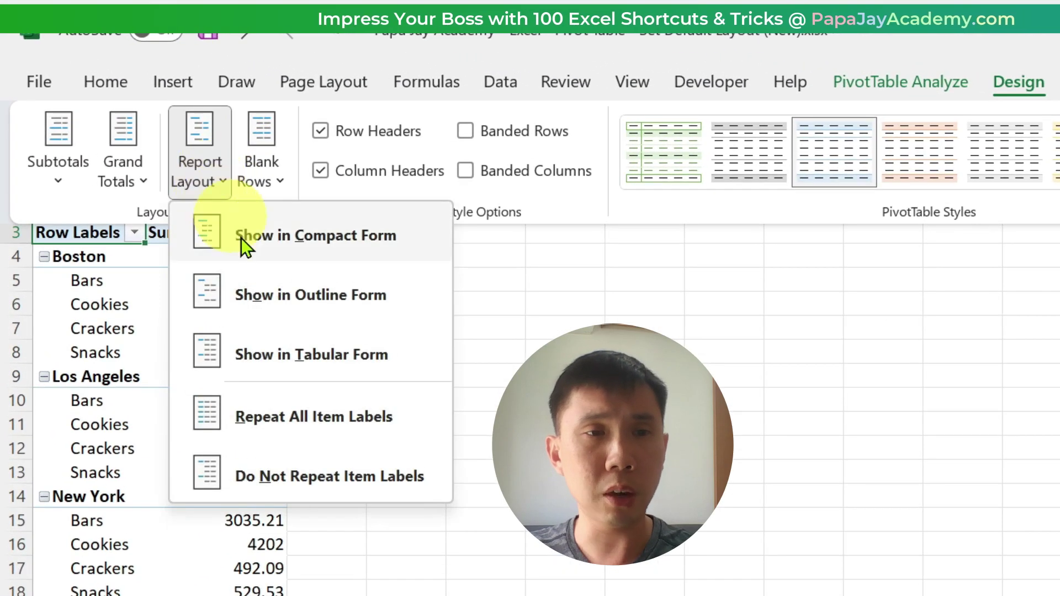
left_click(274, 298)
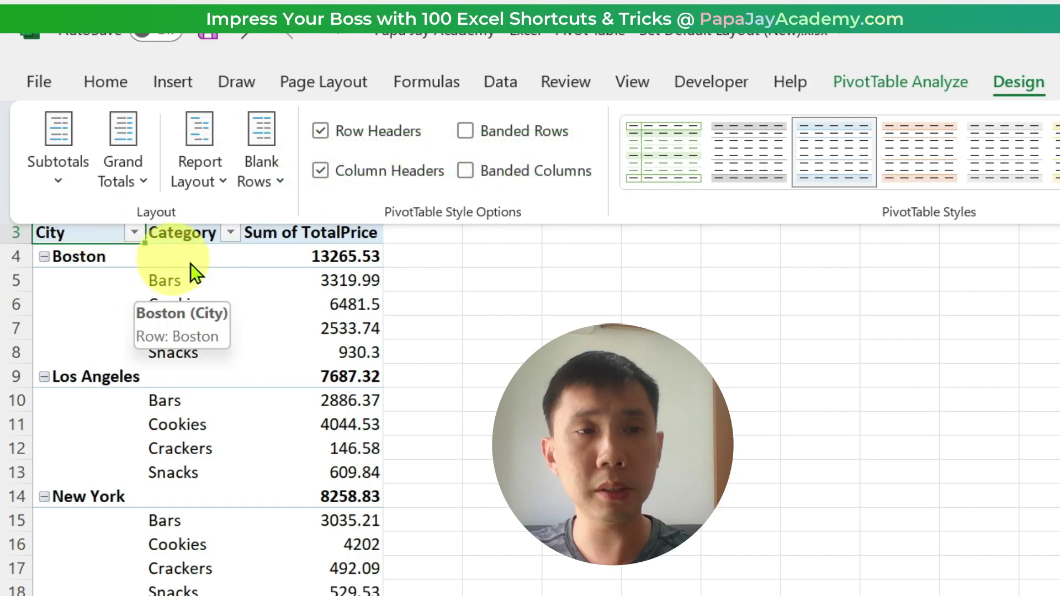
left_click(72, 186)
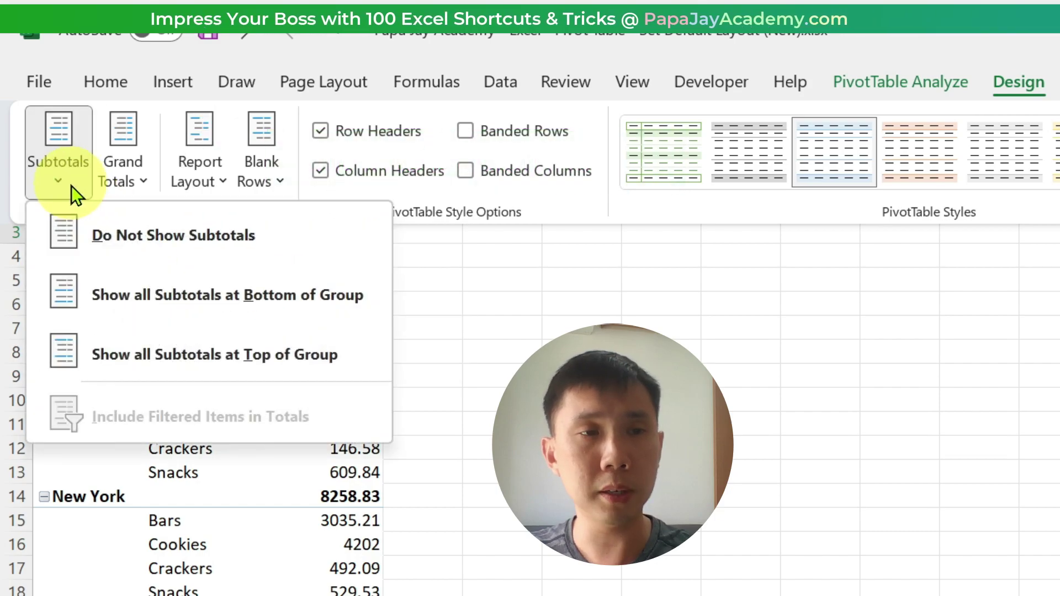
left_click(136, 290)
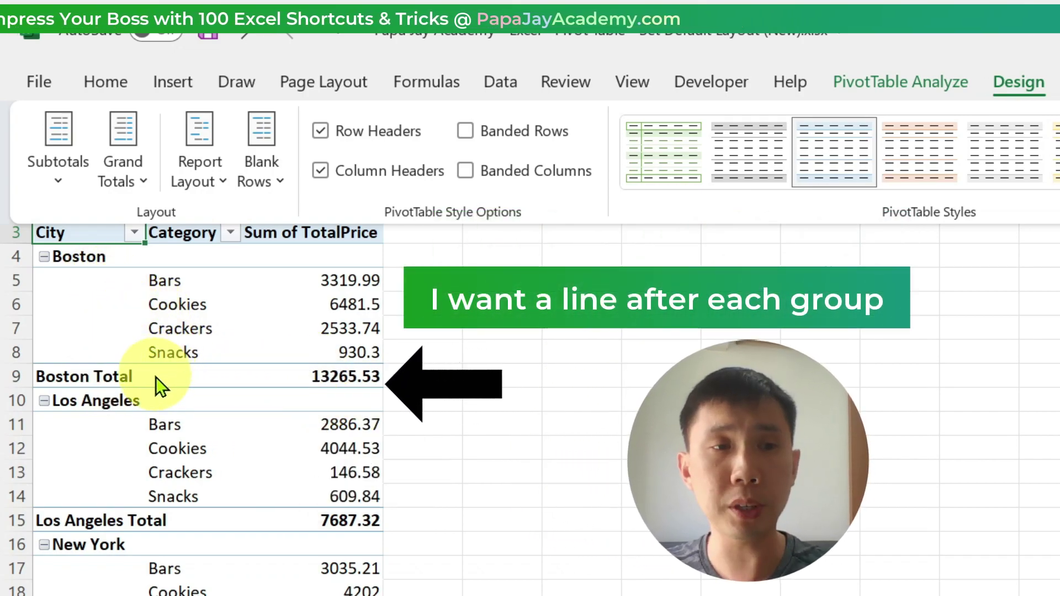
- Insert a blank line after each item in the pivot table and review the resulting layout
left_click(263, 182)
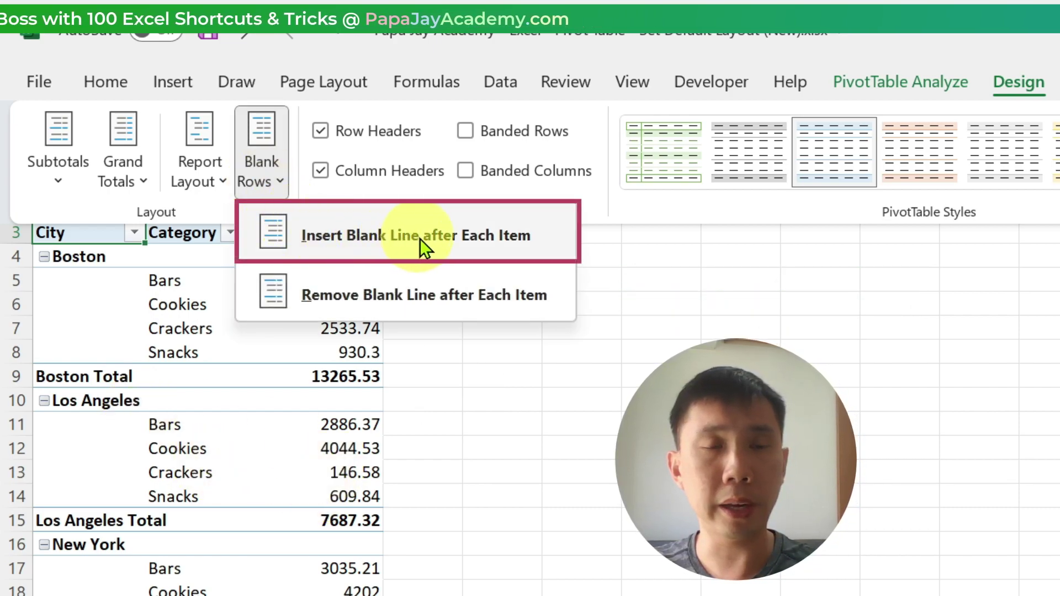
left_click(486, 255)
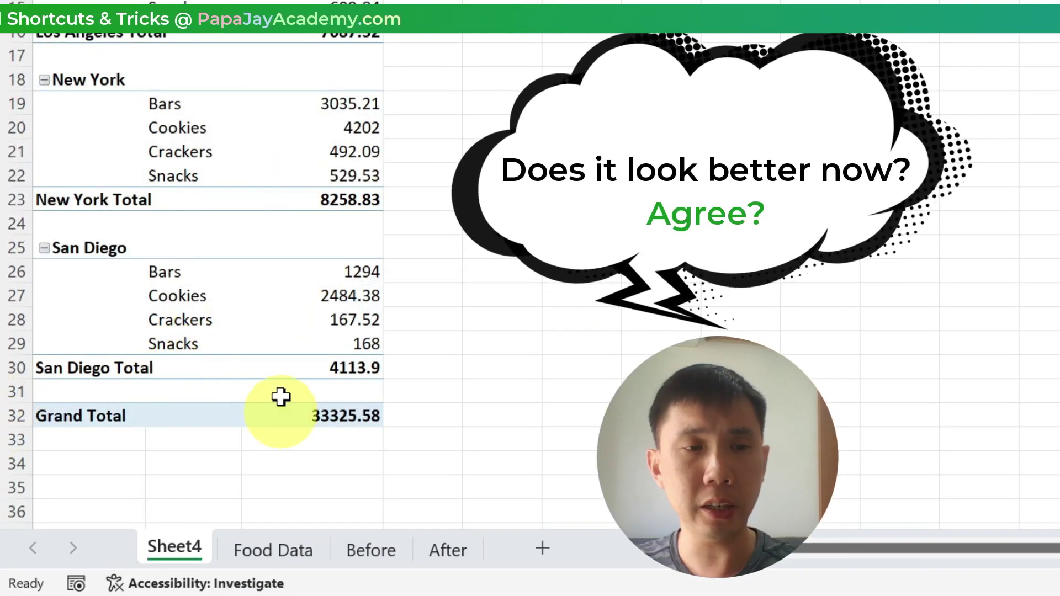
scroll(265, 552, "up", 3)
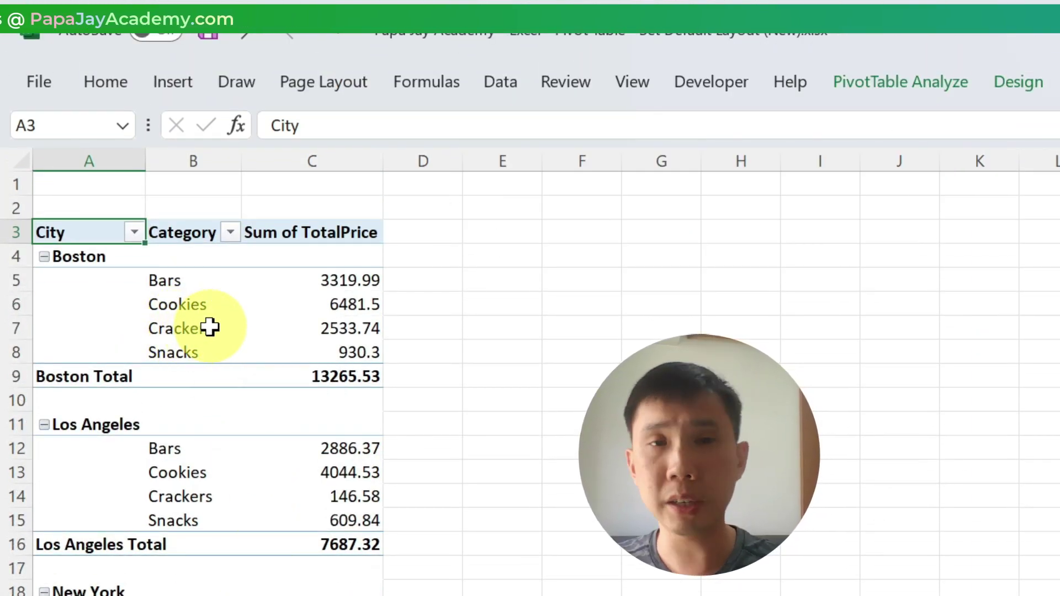
mouse_move(281, 321)
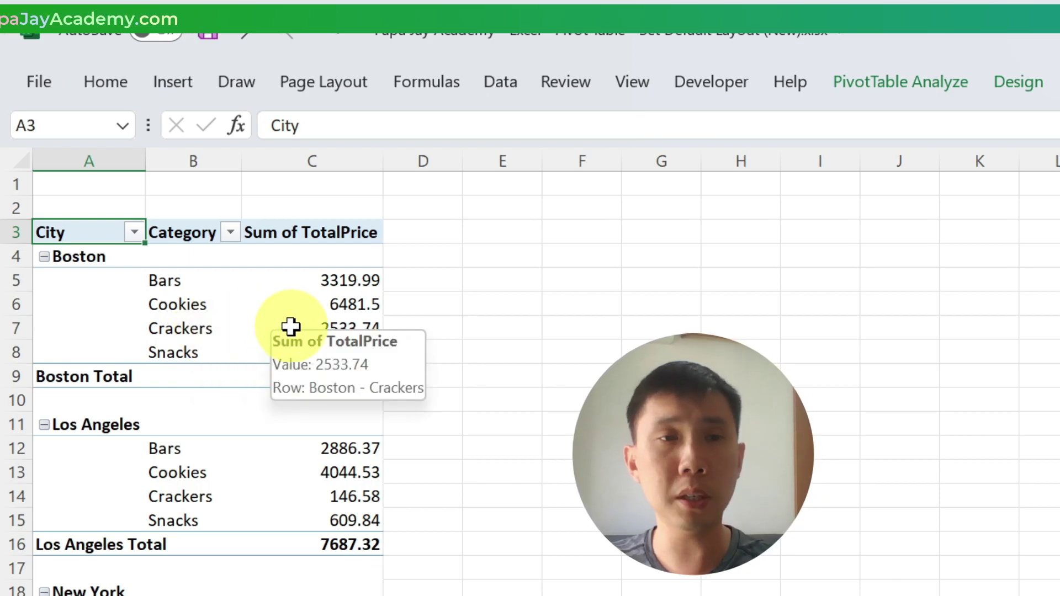
mouse_move(207, 302)
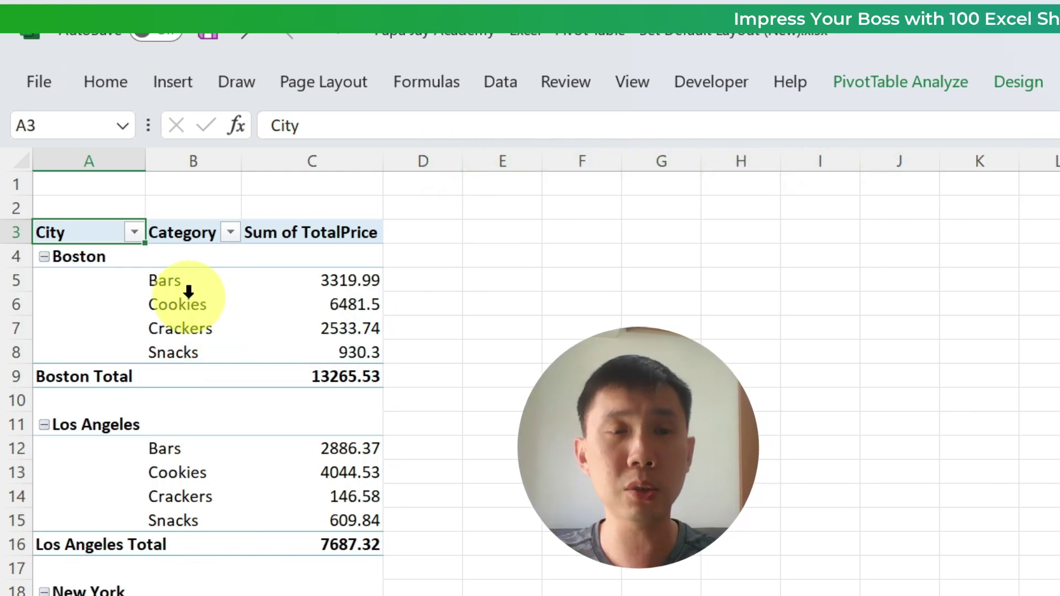
- Set the pivot table options to show 0 for empty cells and allow multiple filters per field
left_click(943, 78)
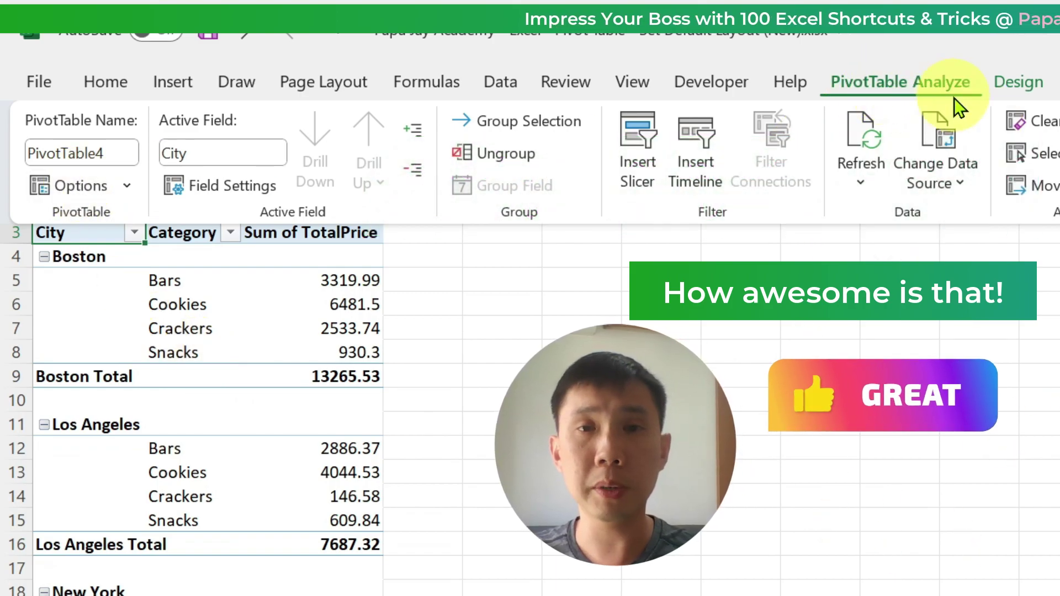
left_click(73, 186)
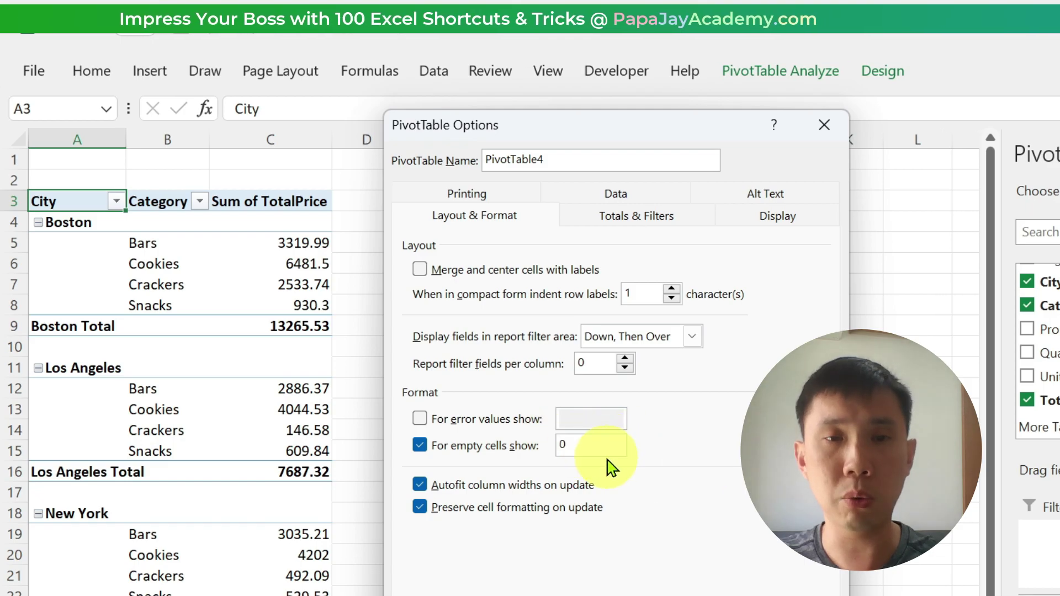
left_click(652, 228)
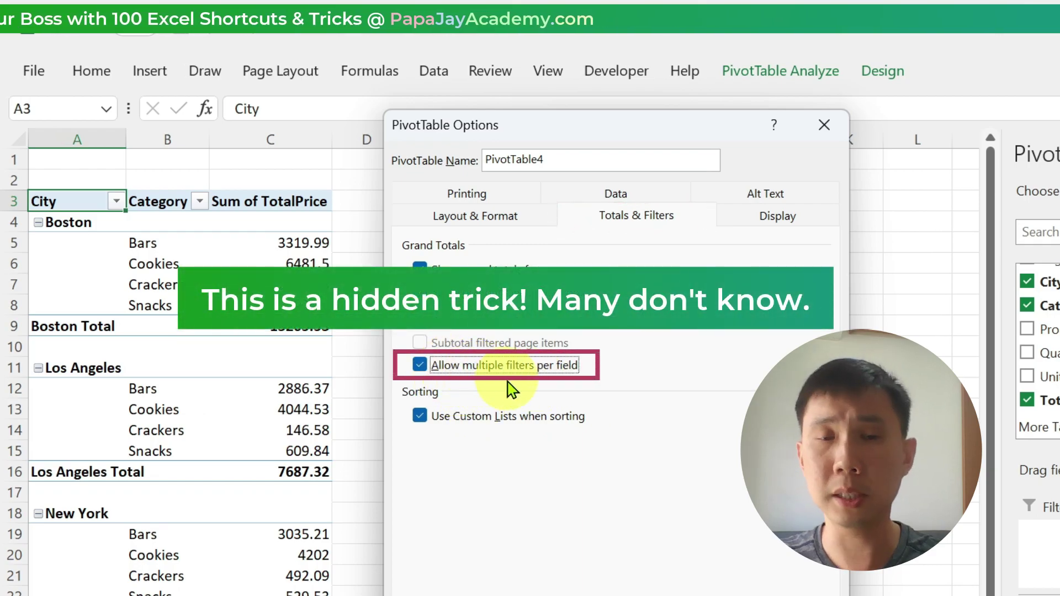
- Turn on refreshing the pivot table data when opening the file and apply the changed options
left_click(771, 220)
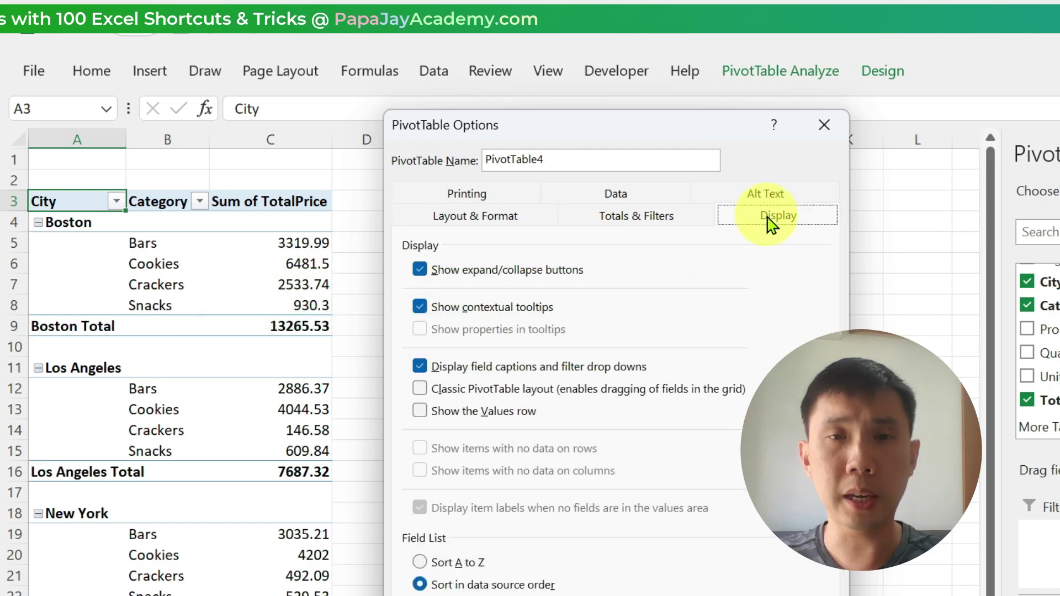
left_click(661, 197)
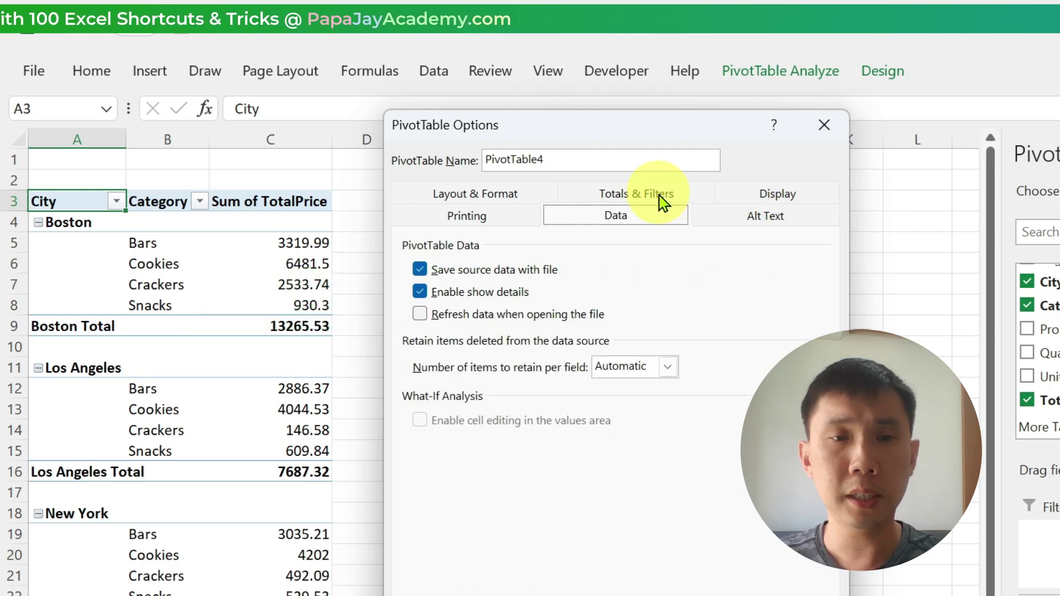
left_click(455, 317)
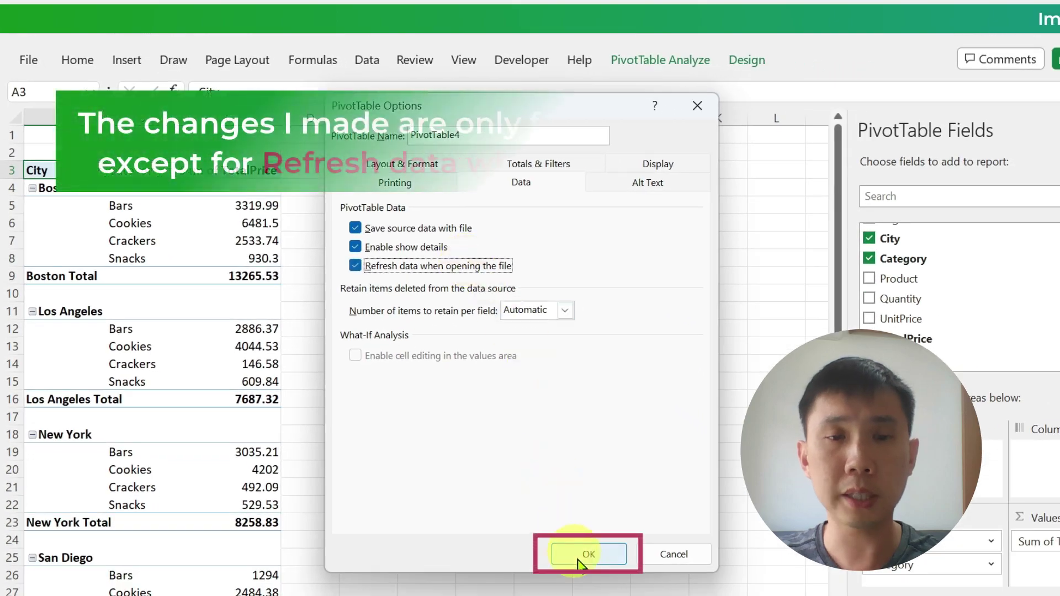
left_click(586, 553)
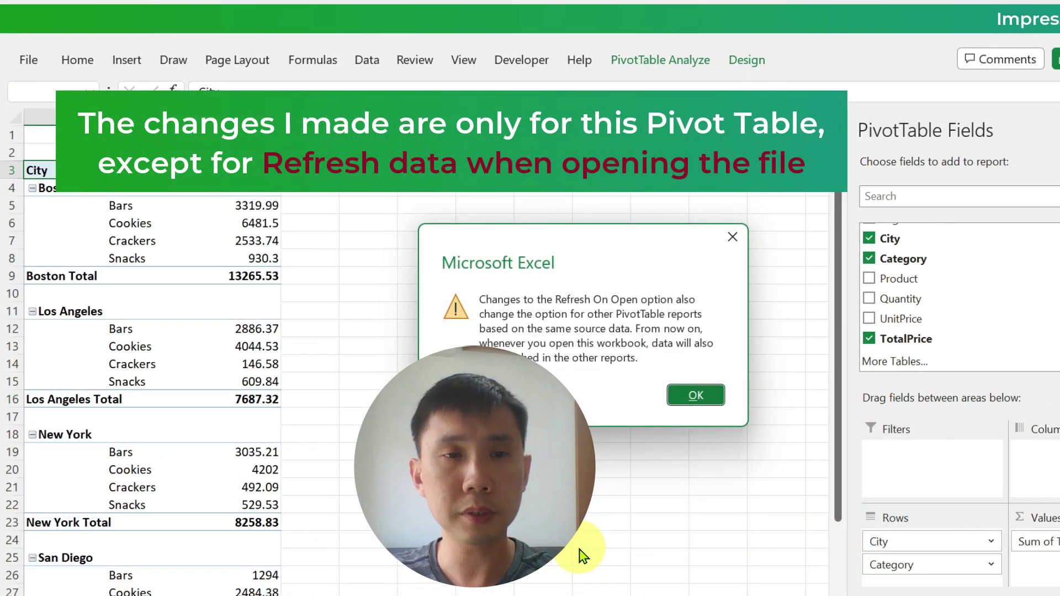
left_click(685, 395)
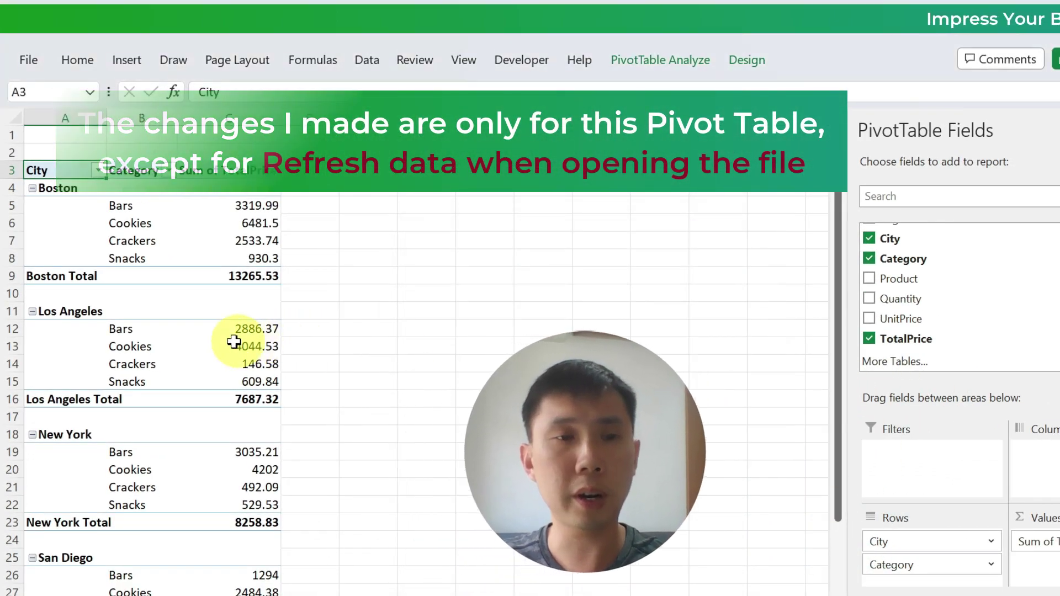
left_click(180, 310)
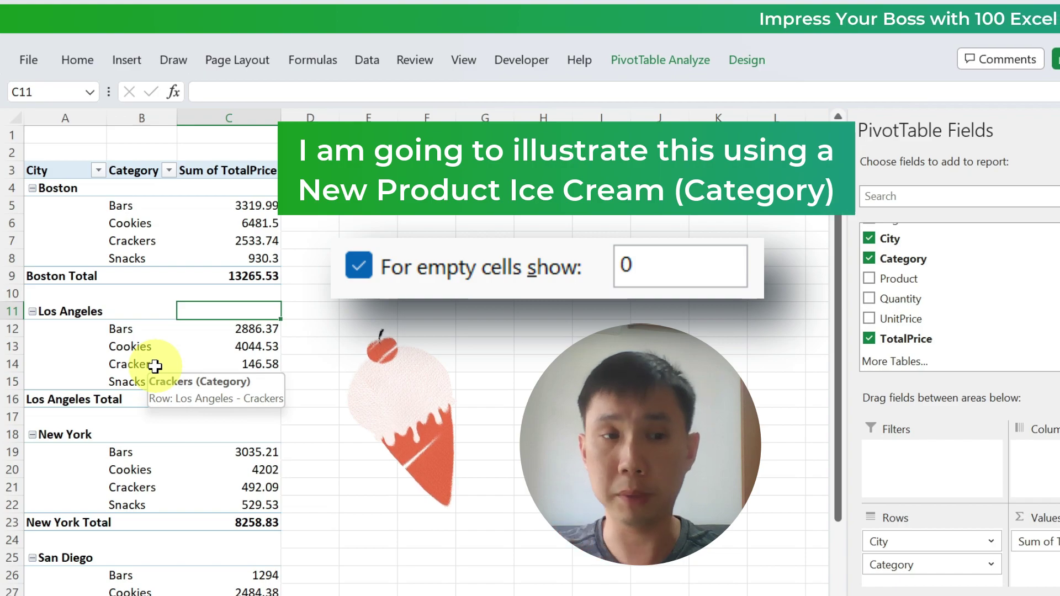
left_click(155, 366)
scroll(155, 367, "down", 1)
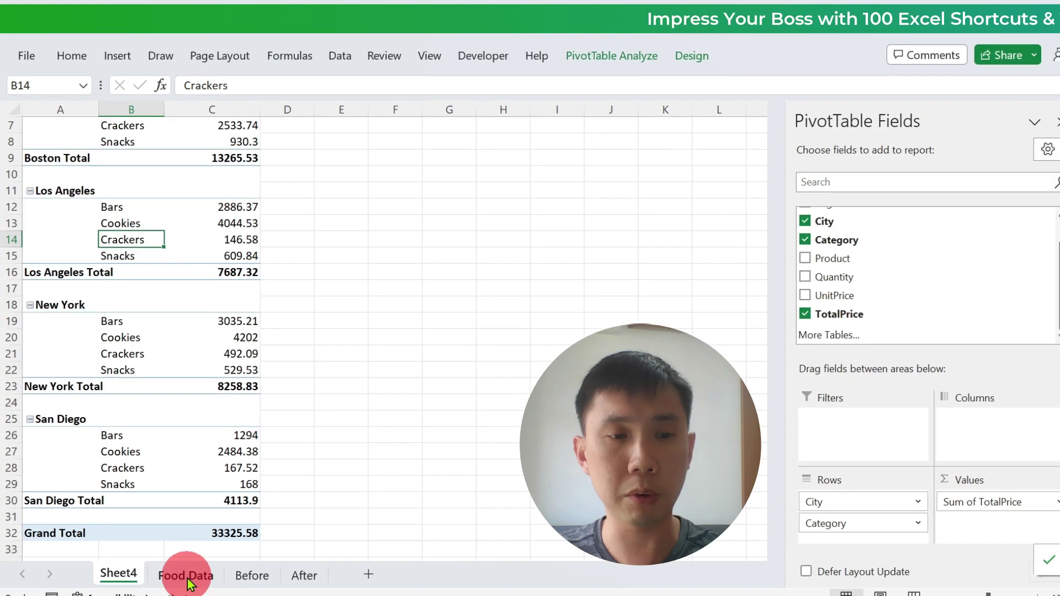
- Copy the 24/11/2021 Boston Arrowroot record on the Food Data sheet and paste it as a new row at the table's end
left_click(185, 576)
left_click(145, 355)
key("ctrl+Down")
key("Down")
key("Left")
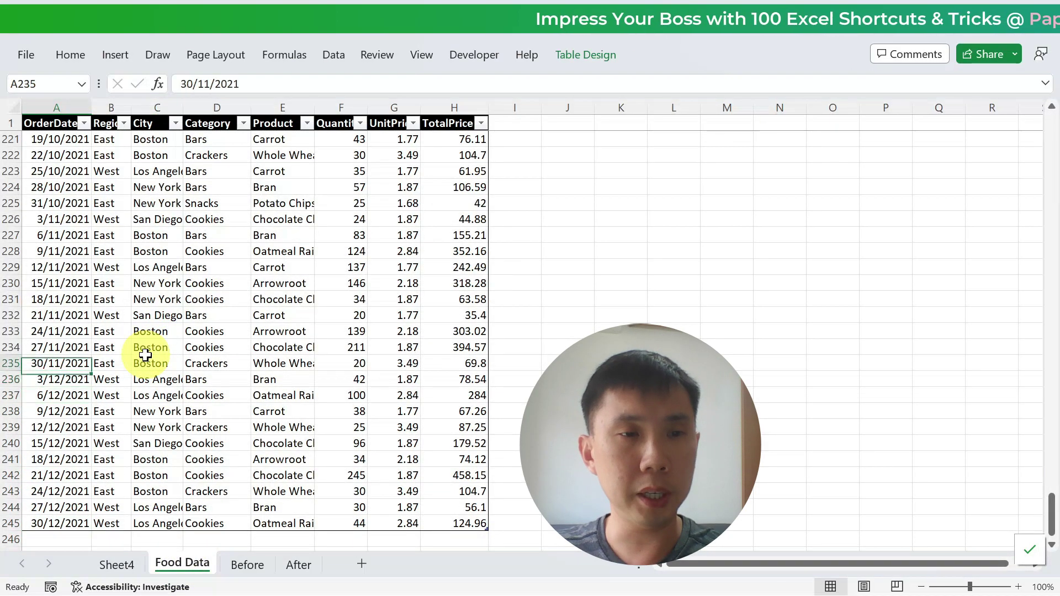
key("shift+space")
key("ctrl+c")
key("Down")
key("Down")
key("Down")
key("Down")
key("Down")
key("Down")
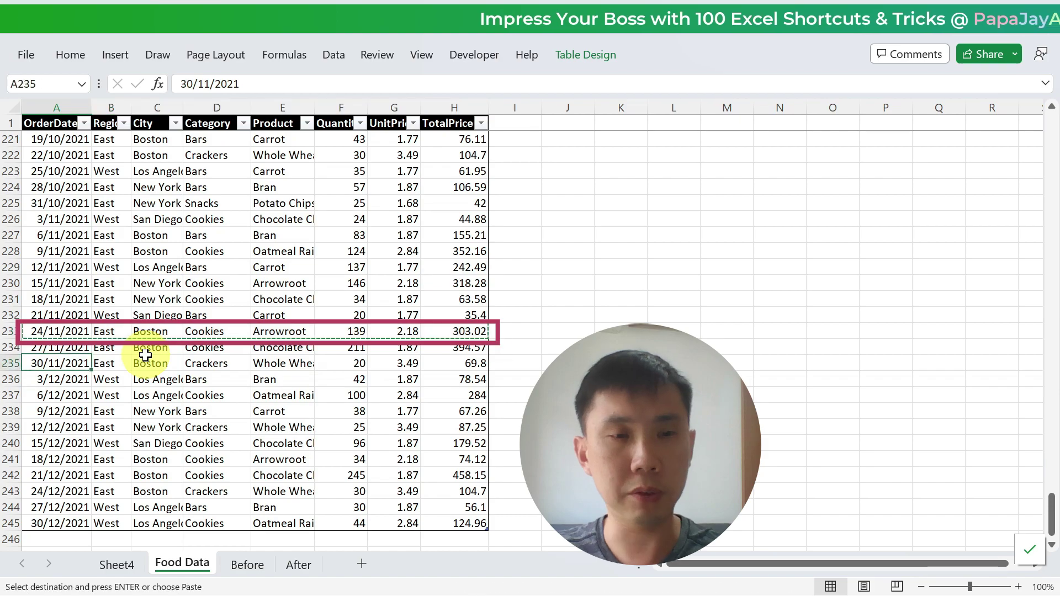
key("ctrl+v")
key("Down")
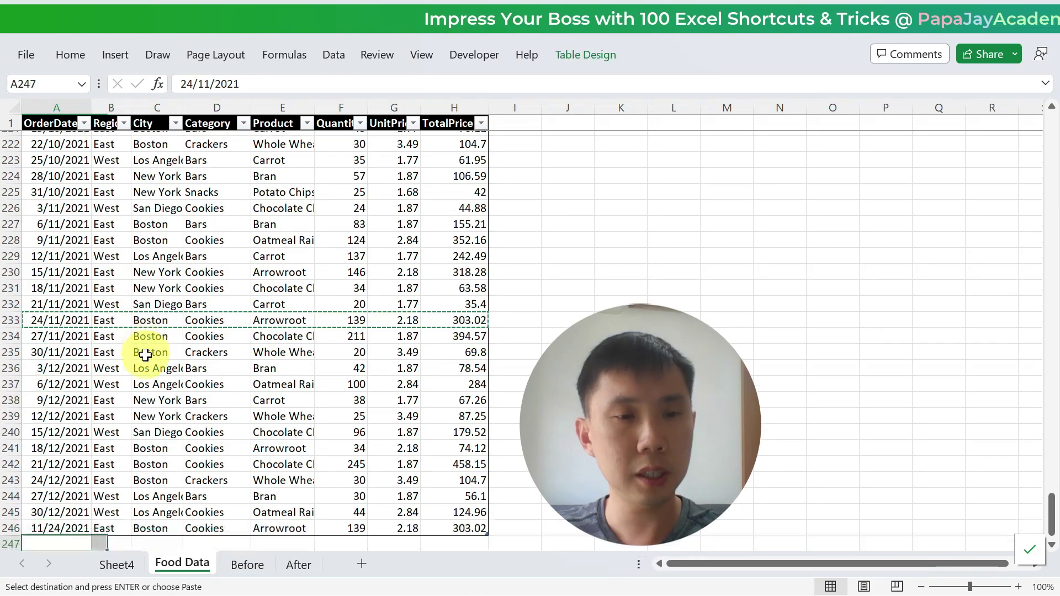
- Change the category of the newly pasted Boston record to Ice Cream
key("Up")
key("Right")
key("Right")
key("Right")
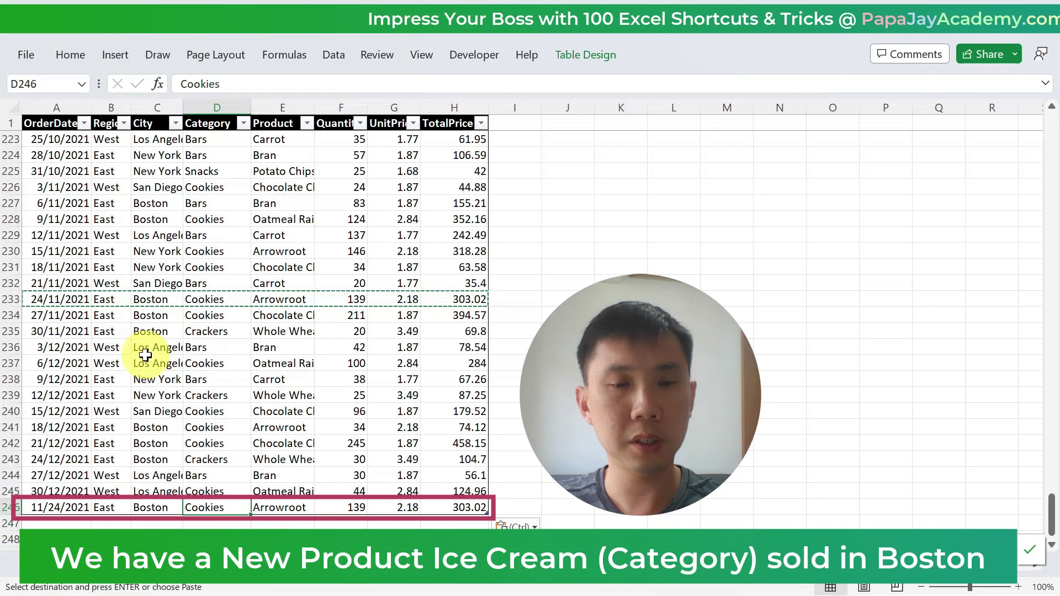
type("Ice Cream")
key("Tab")
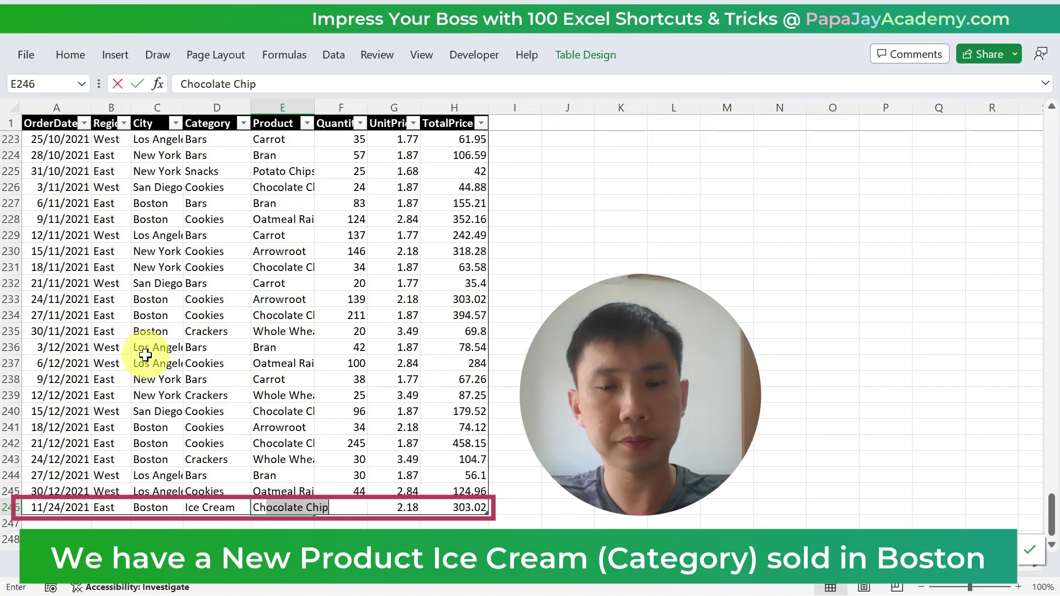
- Change the product of the new Boston Ice Cream record to Chocolate
type("Chocolate")
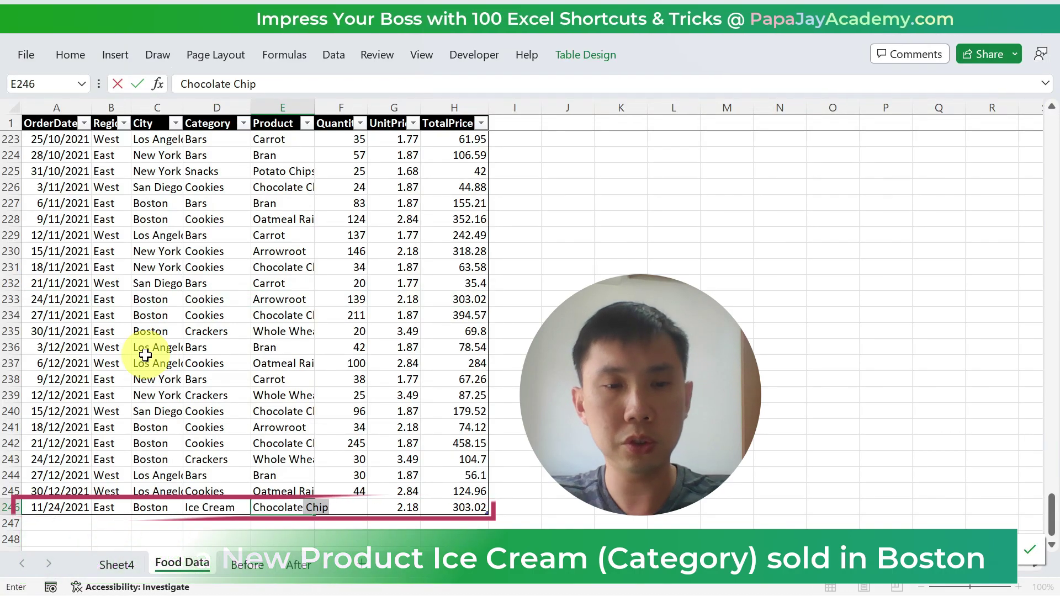
key("Delete")
key("Return")
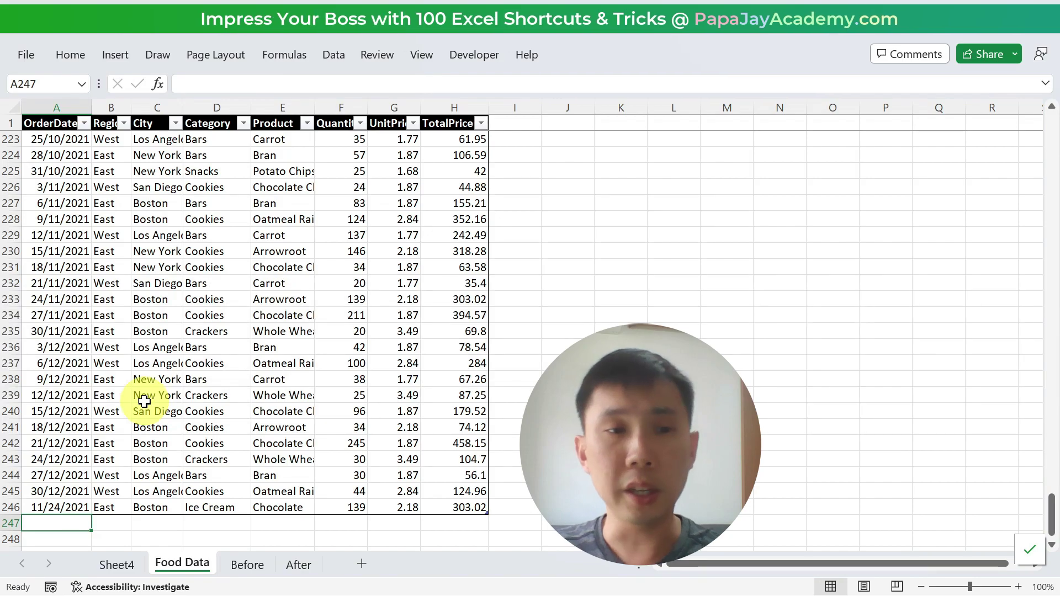
- Copy the 3/12/2021 Los Angeles Bran record and paste it as a new row at the table's end
left_click(67, 342)
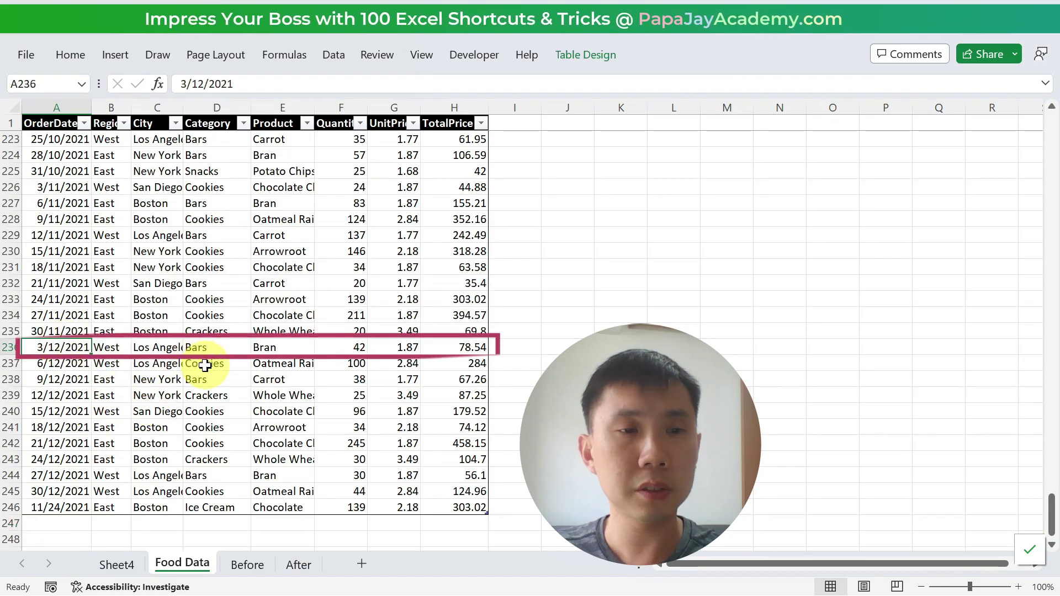
key("shift+space")
key("Down")
key("Down")
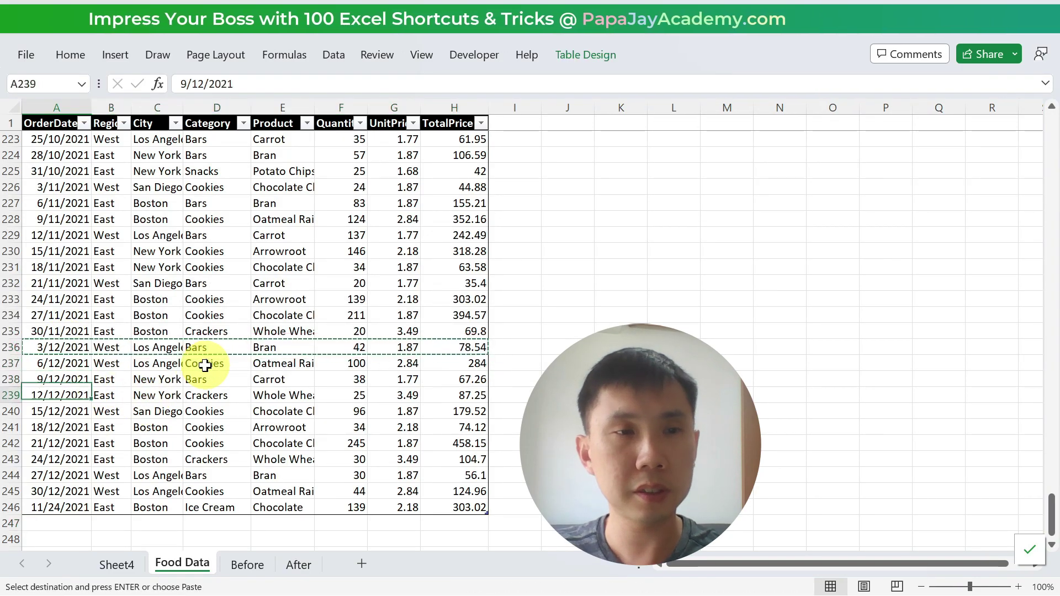
key("ctrl+v")
- Set the newly pasted Los Angeles record's category to Ice Cream and its product to Chocolate
key("Right")
key("Right")
key("Right")
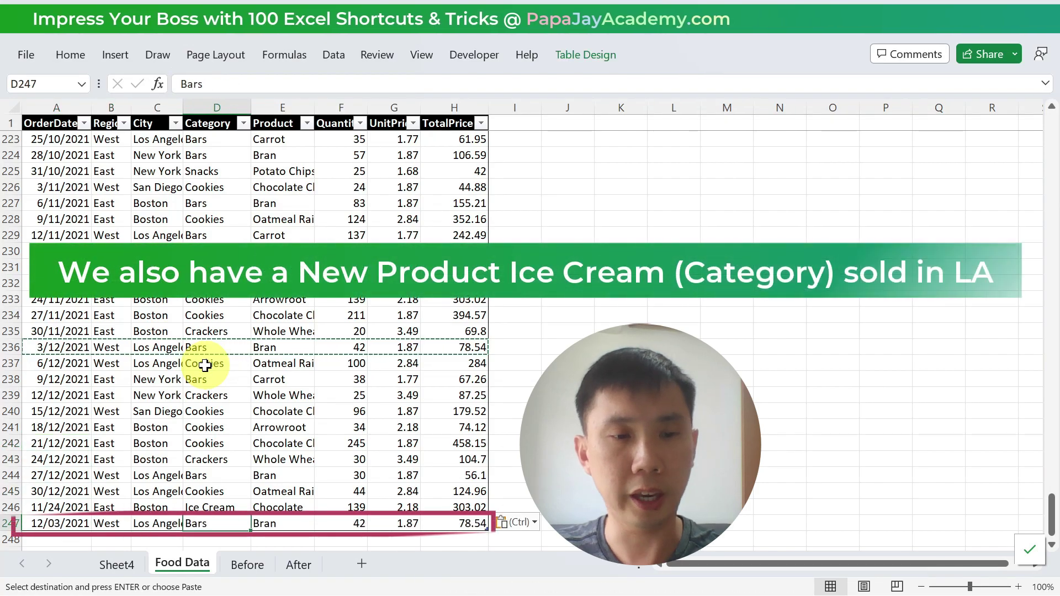
type("Ice Cream")
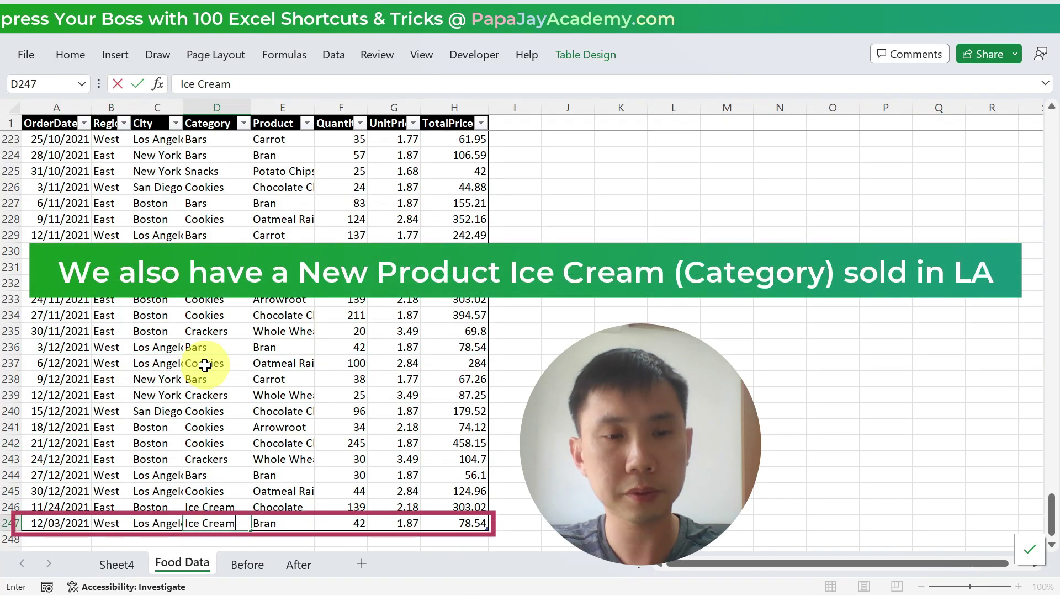
key("Tab")
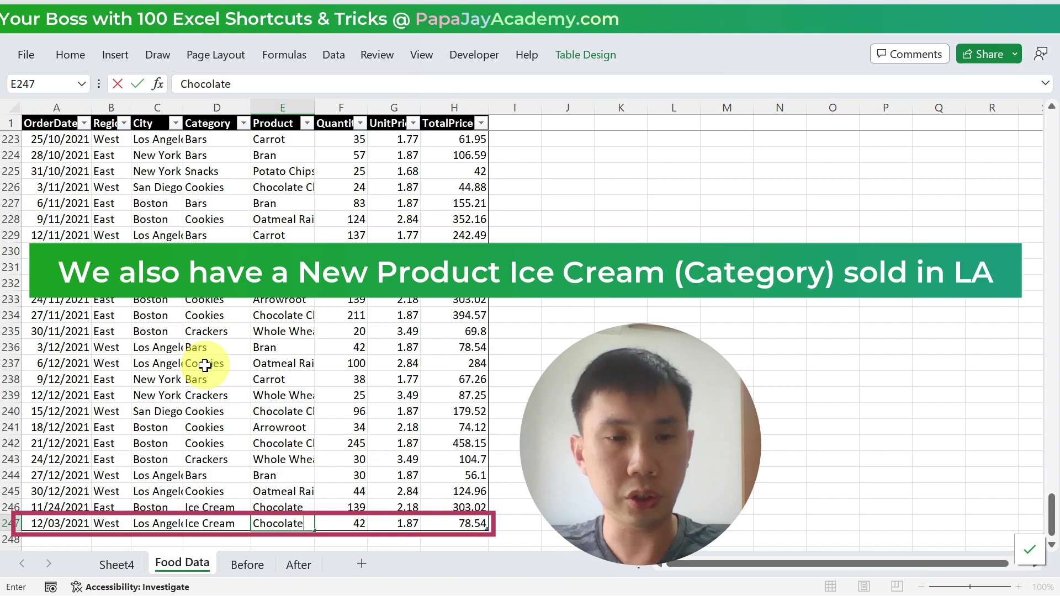
type("Chocolate")
key("ctrl+Return")
key("Home")
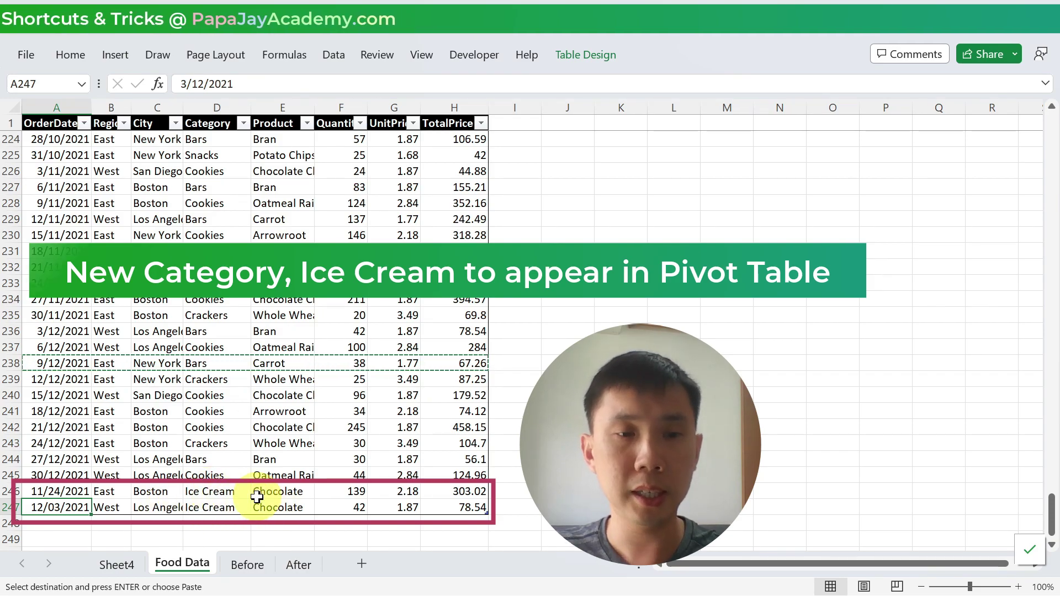
- Refresh the pivot table on Sheet4 to include the new Ice Cream records
key("ctrl+Page_Up")
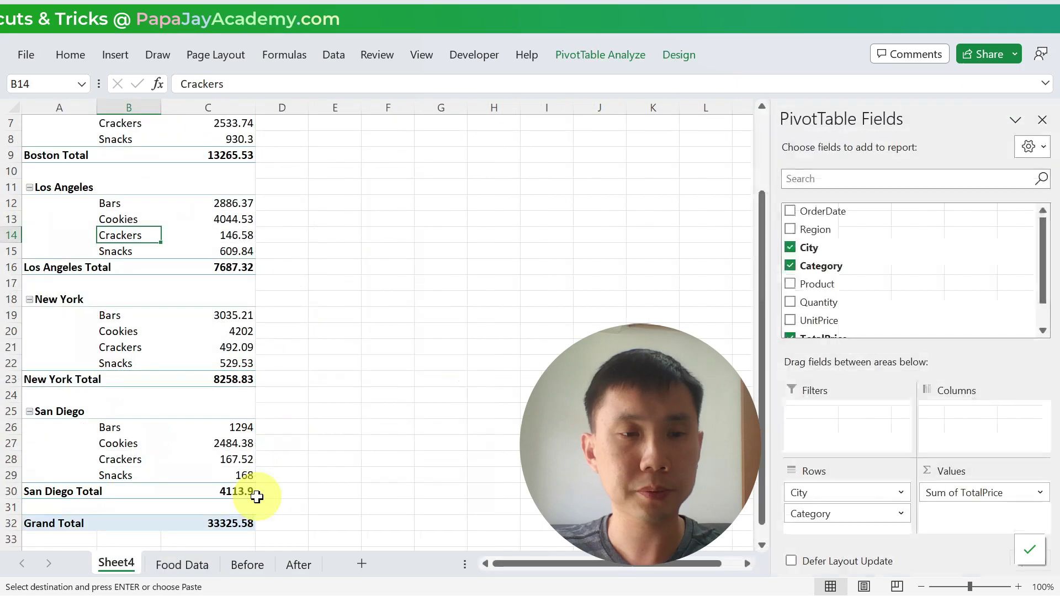
right_click(137, 220)
left_click(168, 299)
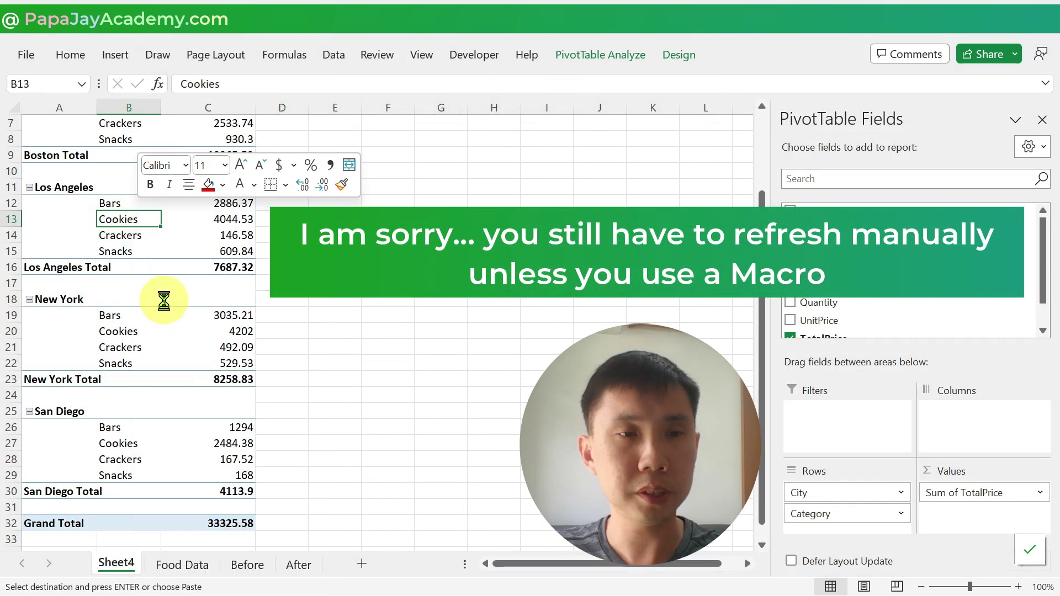
scroll(161, 298, "up", 2)
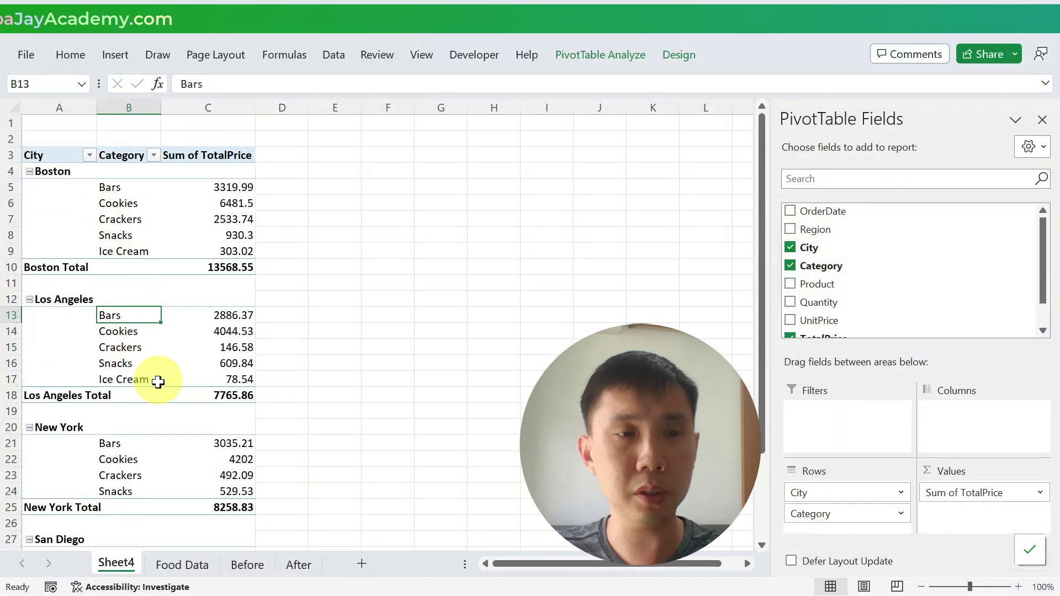
- Set the pivot table's Category field to show items with no data
scroll(155, 364, "down", 3)
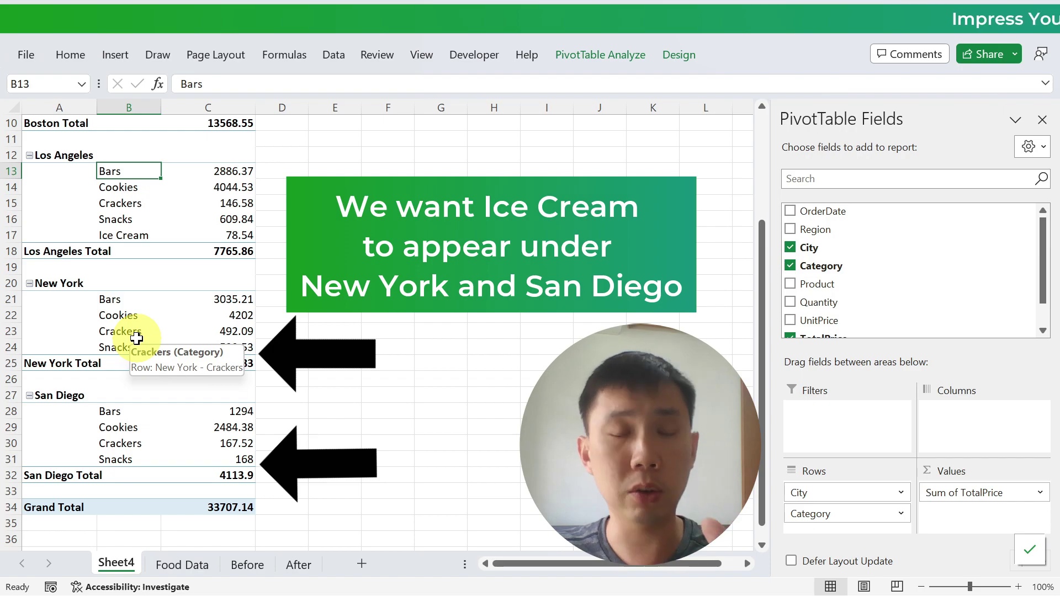
left_click(136, 338)
right_click(136, 337)
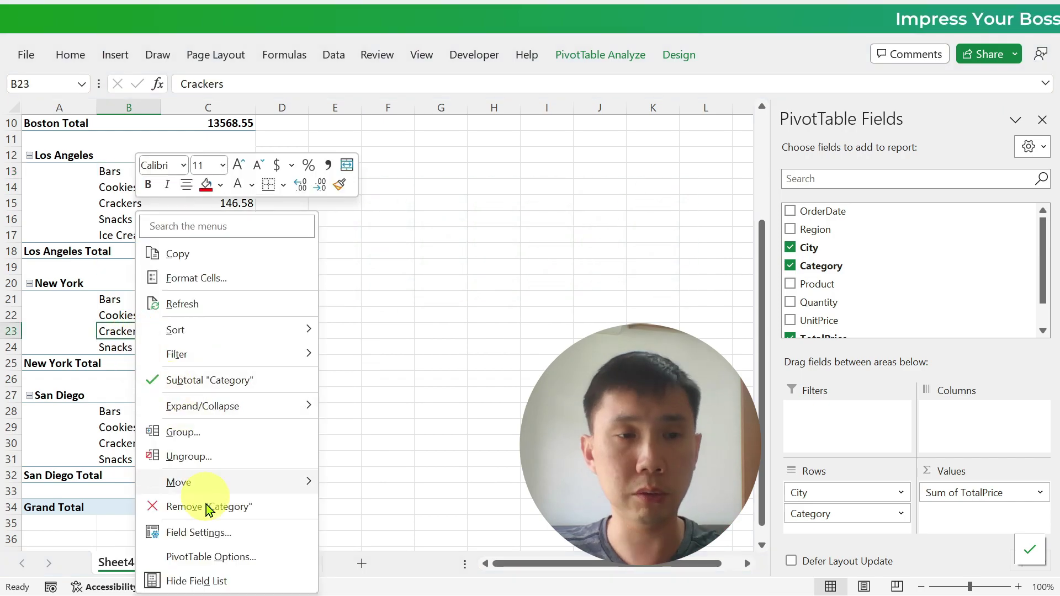
left_click(161, 535)
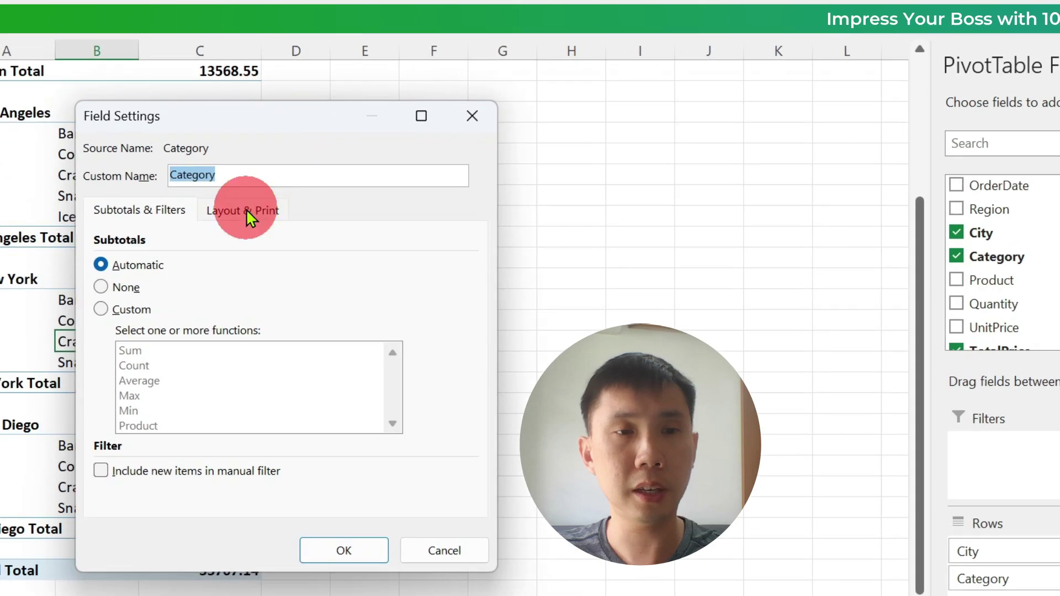
left_click(247, 210)
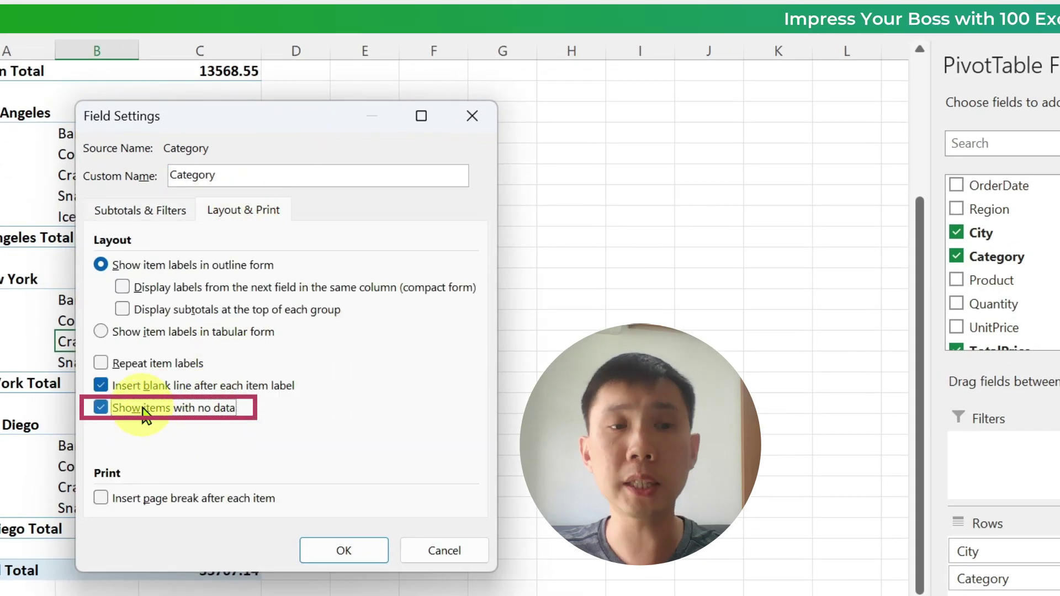
left_click(343, 551)
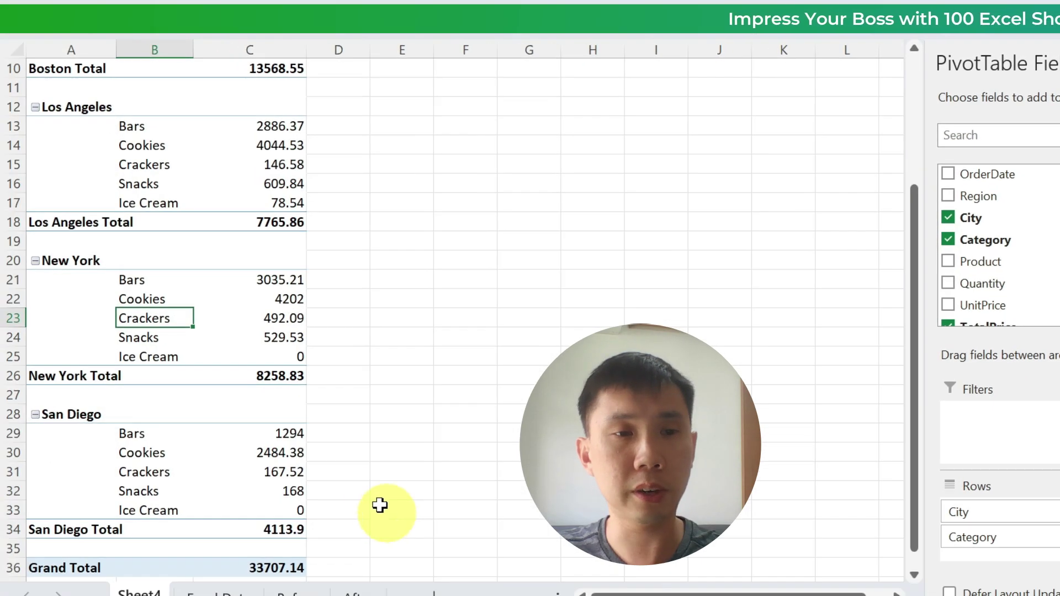
- Clear the value shown for empty cells in the pivot table options and apply the change
left_click(290, 359)
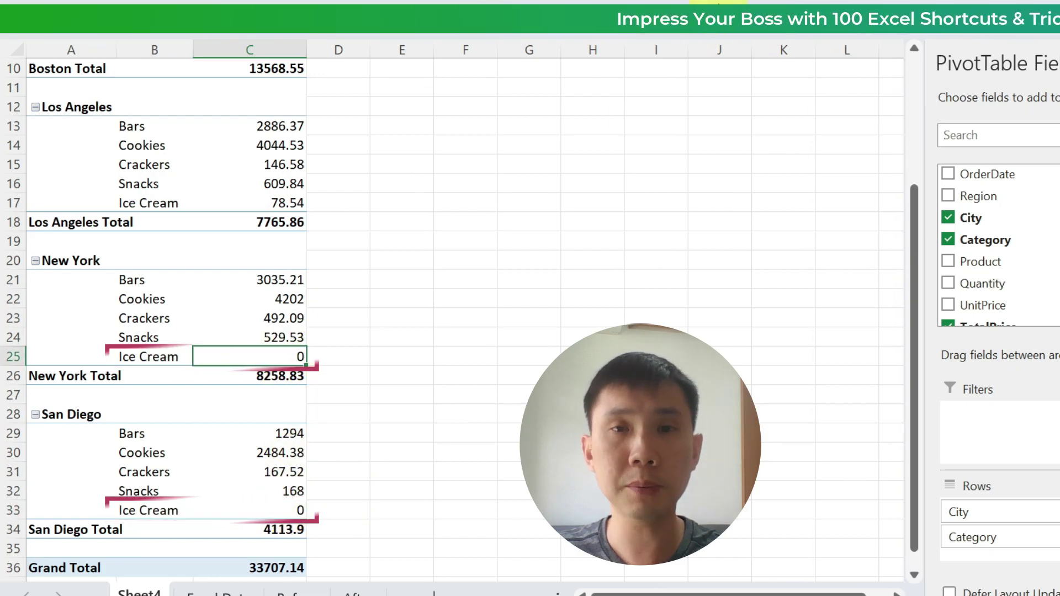
left_click(458, 25)
left_click(72, 70)
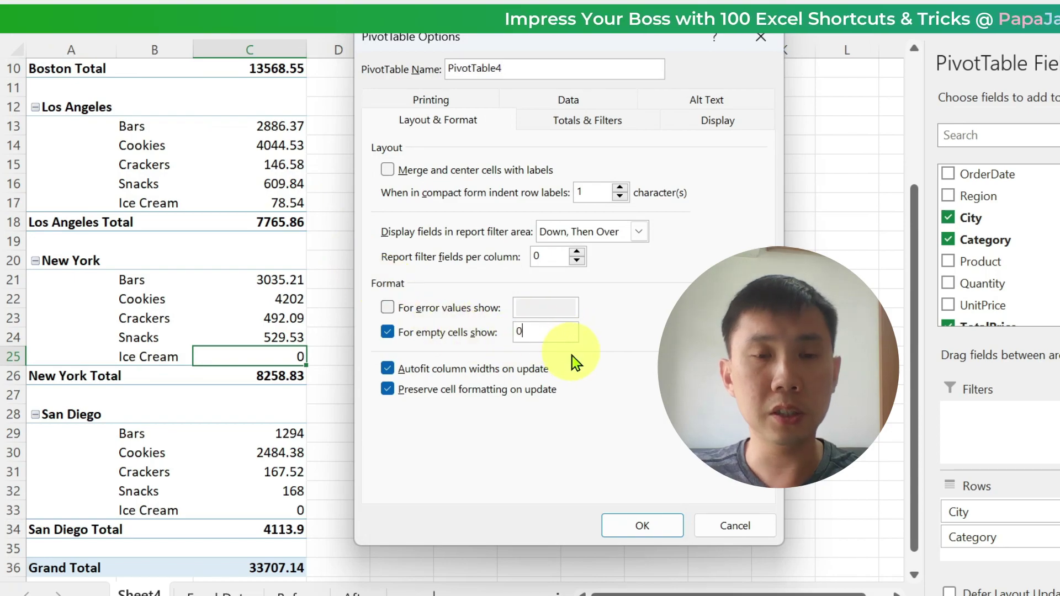
key("BackSpace")
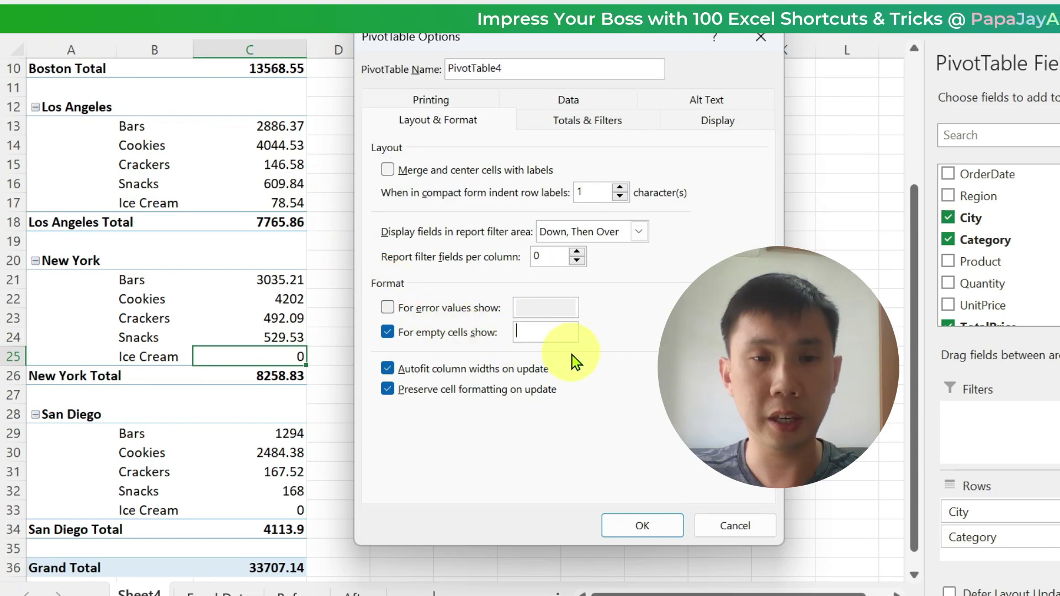
left_click(620, 525)
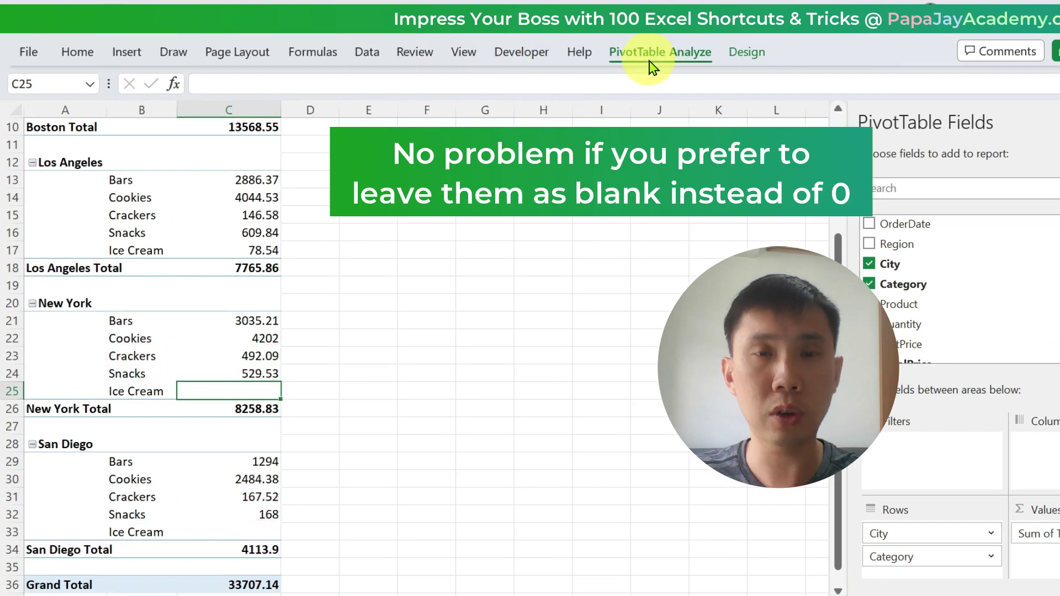
- Set the pivot table options to show 0 for empty cells again and apply the change
left_click(649, 55)
left_click(78, 130)
left_click(502, 370)
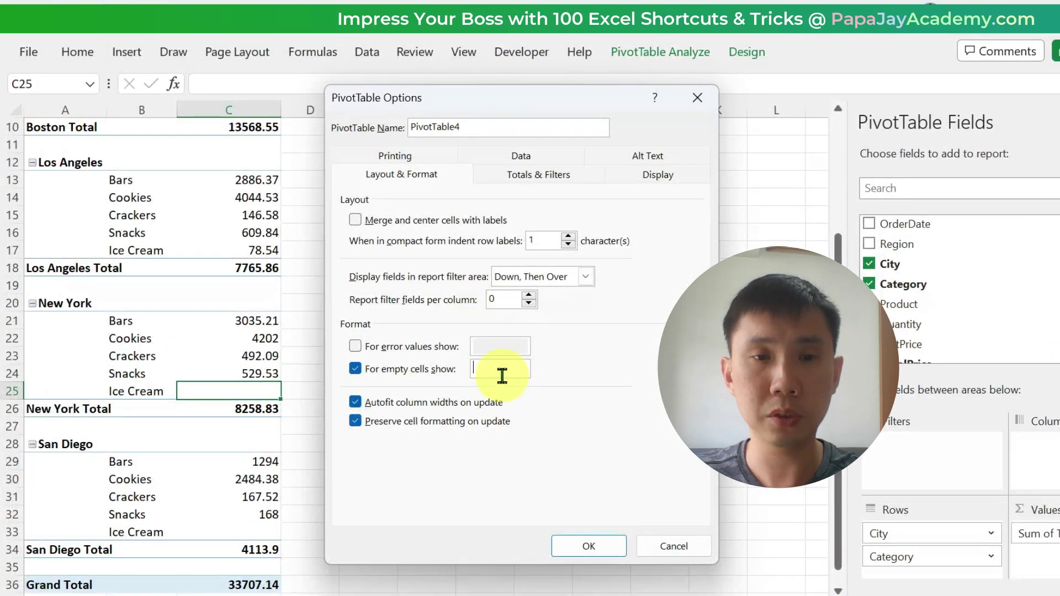
type("0")
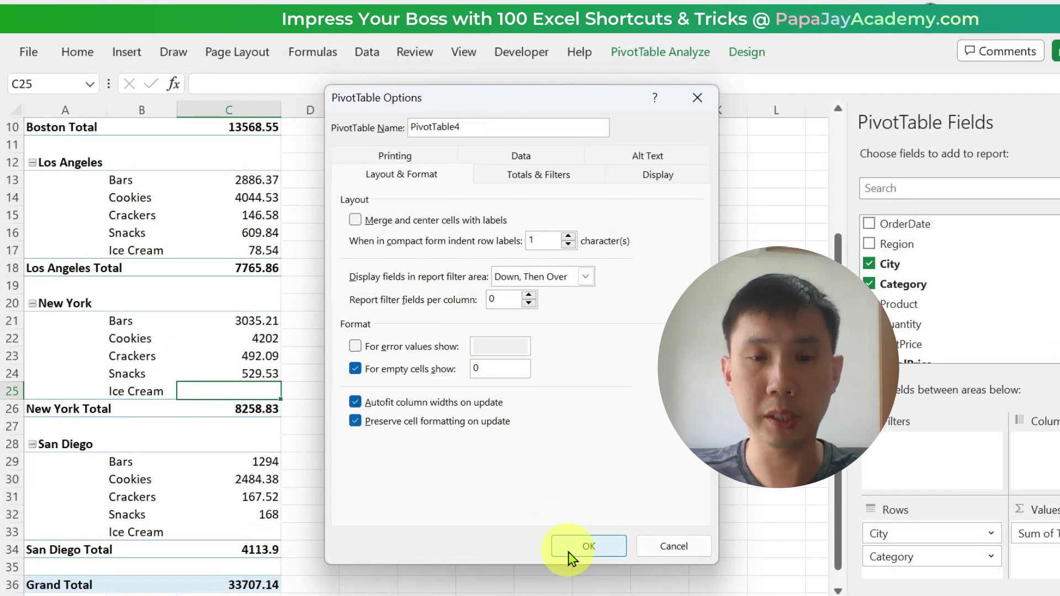
left_click(569, 546)
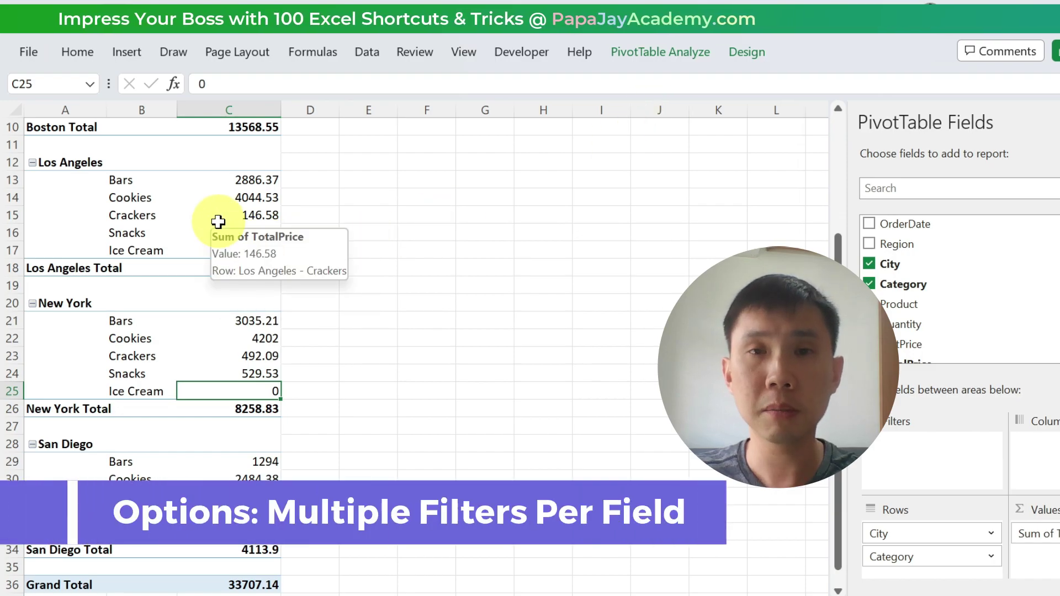
- Review the pivot table's filter options and turn off allowing multiple filters per field
left_click(685, 55)
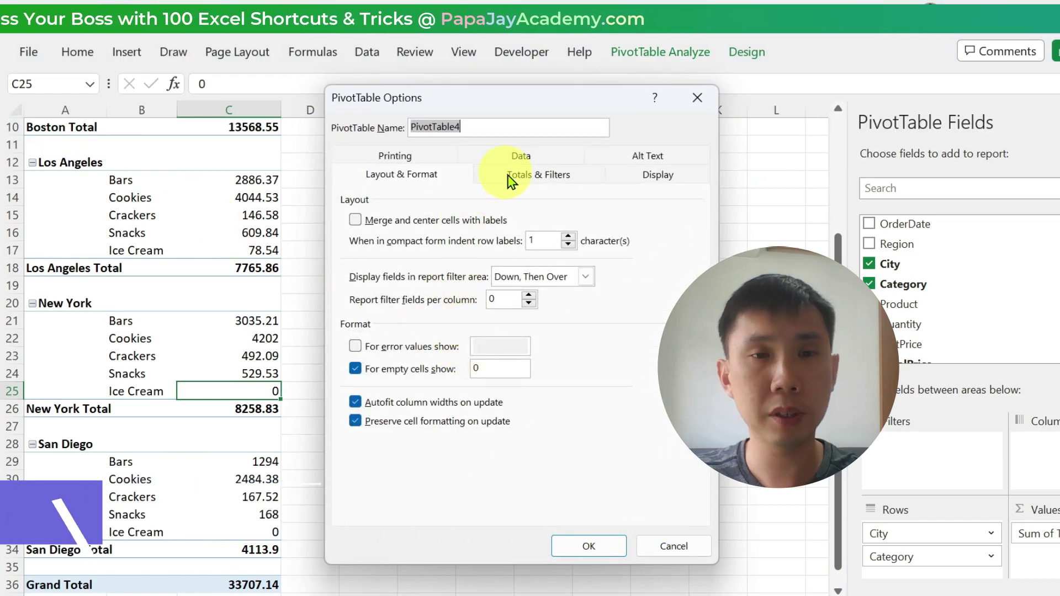
left_click(531, 172)
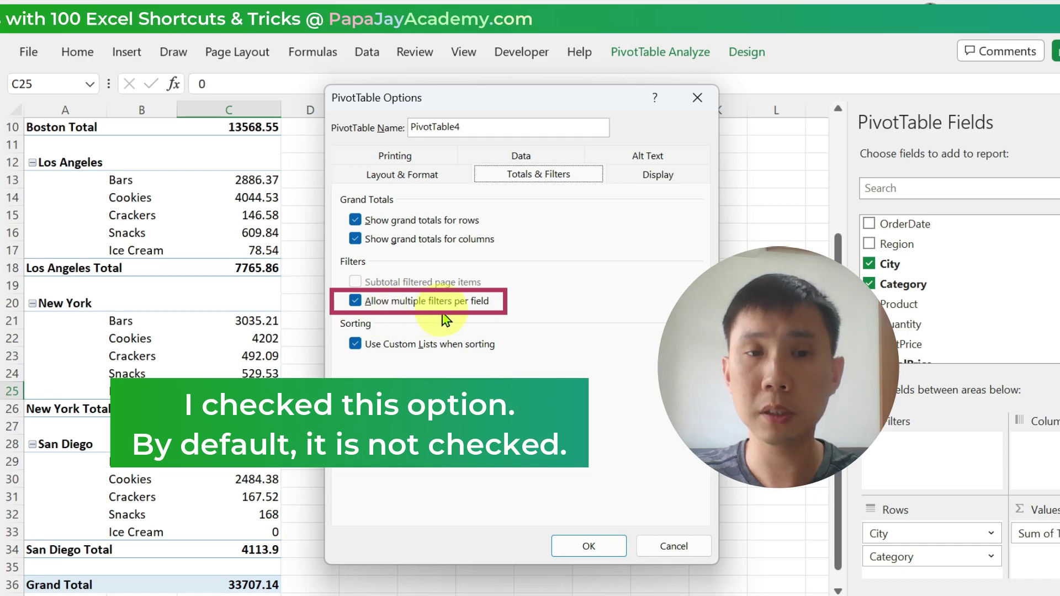
left_click(589, 546)
scroll(166, 367, "up", 3)
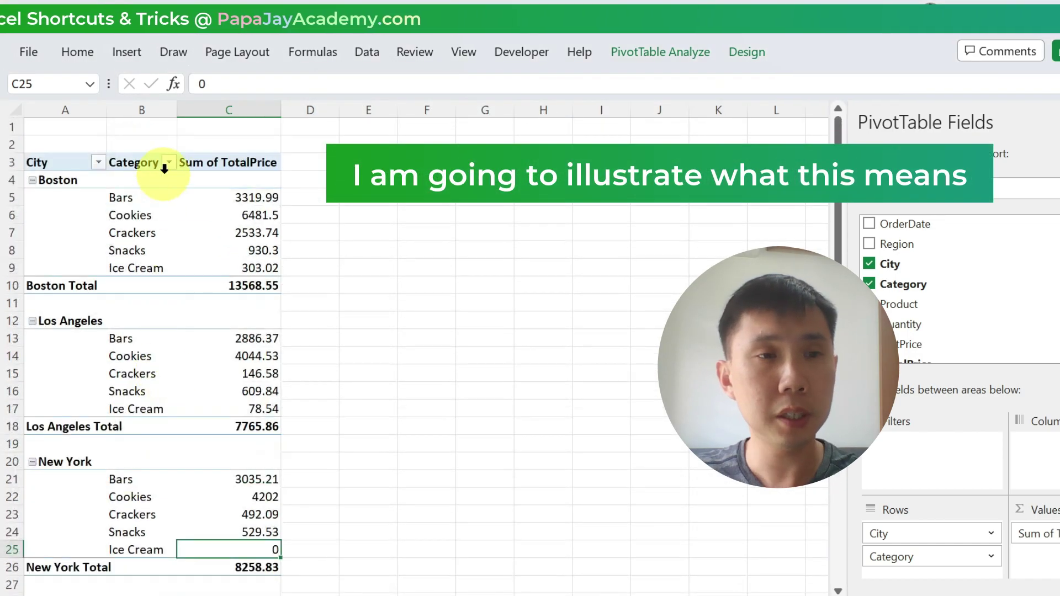
left_click(681, 62)
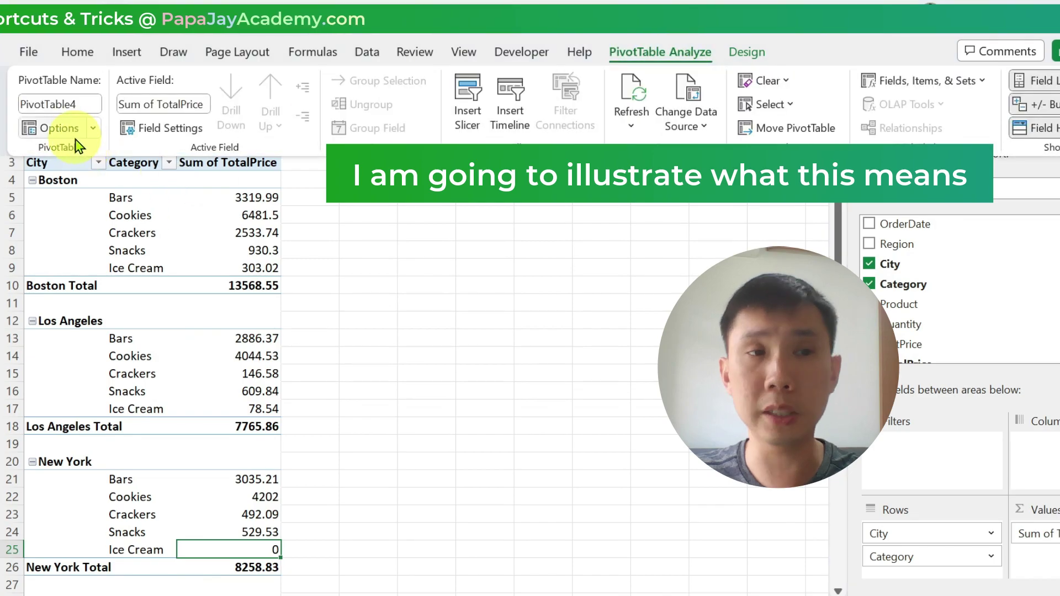
left_click(74, 133)
left_click(512, 172)
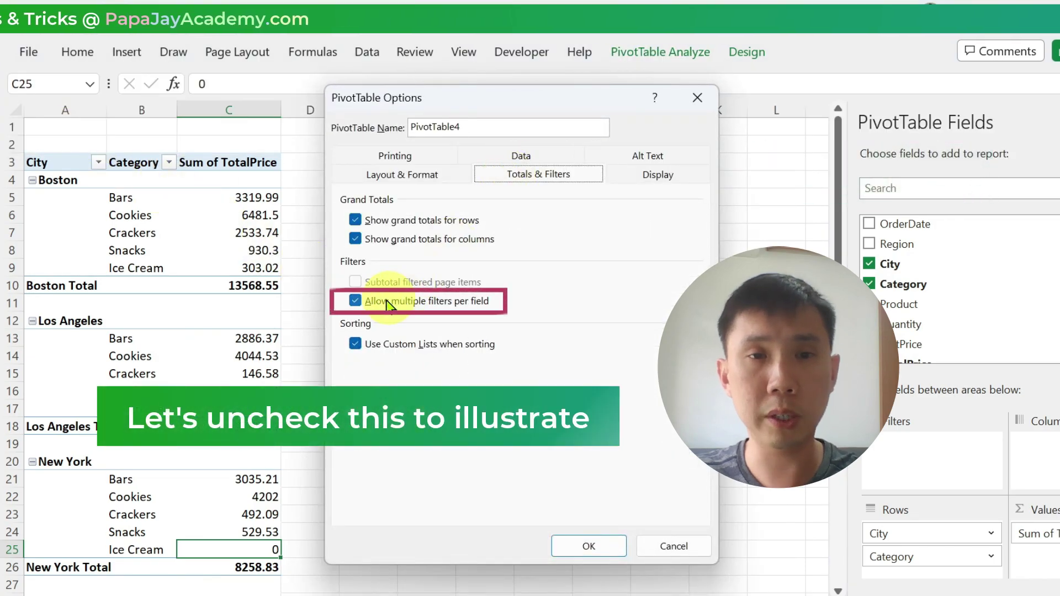
left_click(583, 543)
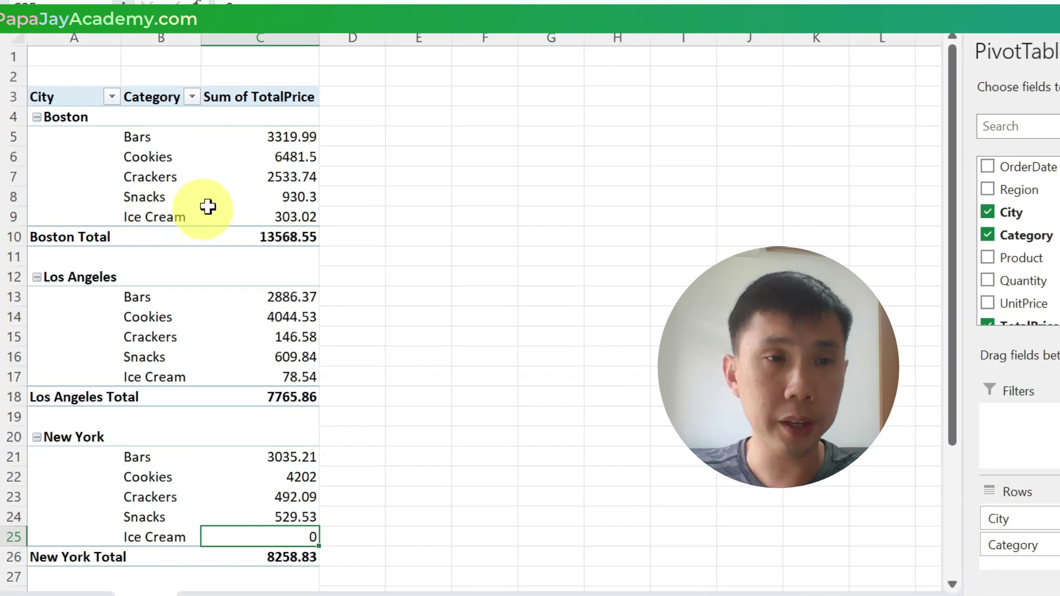
- Filter the pivot table's Category field to show only Cookies and Crackers
left_click(191, 97)
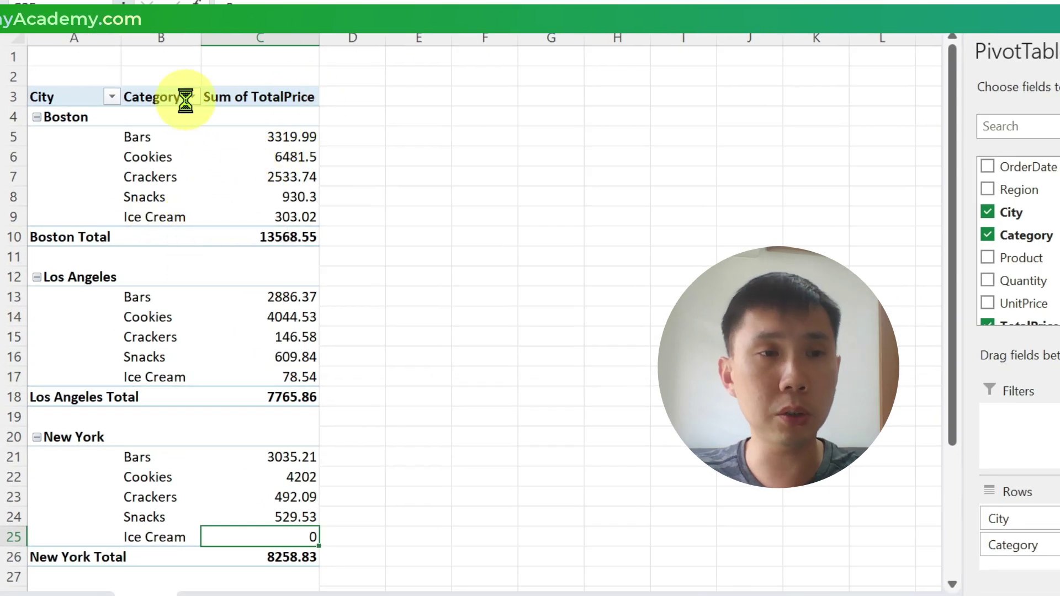
left_click(55, 327)
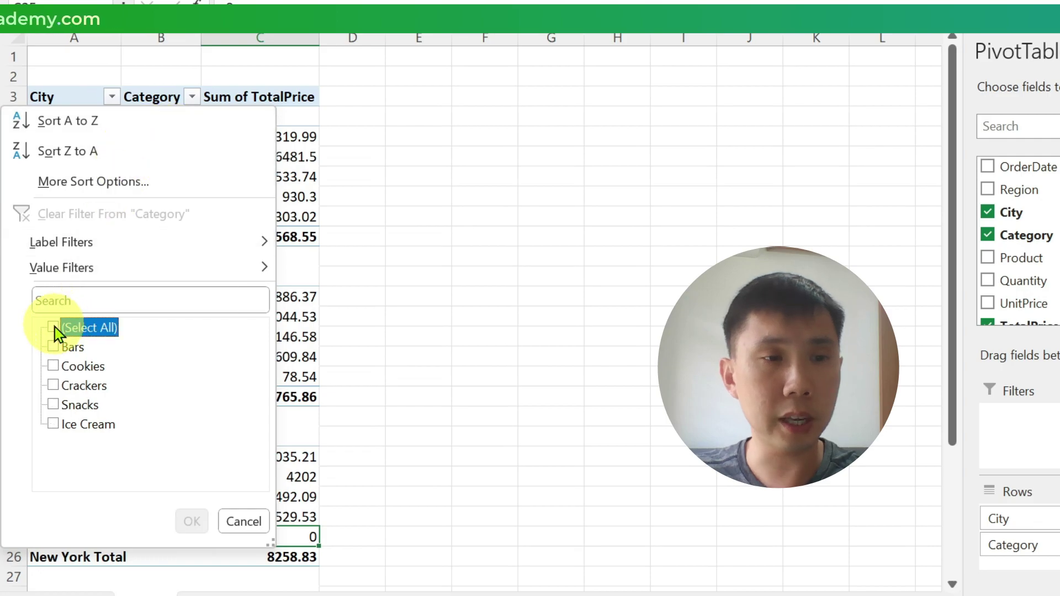
left_click(53, 367)
left_click(59, 385)
left_click(193, 520)
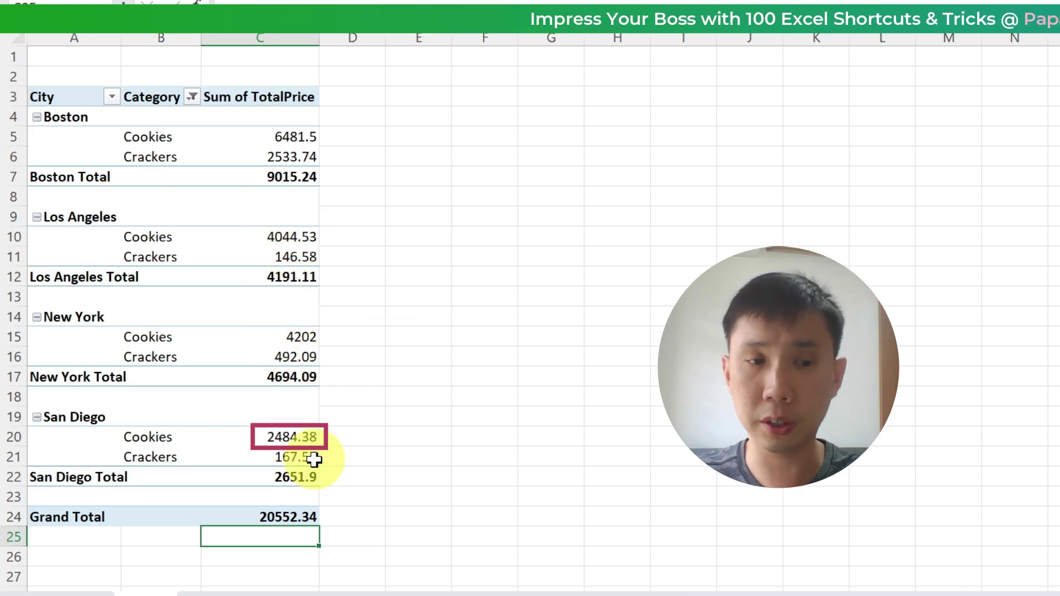
- Apply a value filter to the Category field for Sum of TotalPrice greater than 2000 and check which of the field's filters are active
left_click(191, 97)
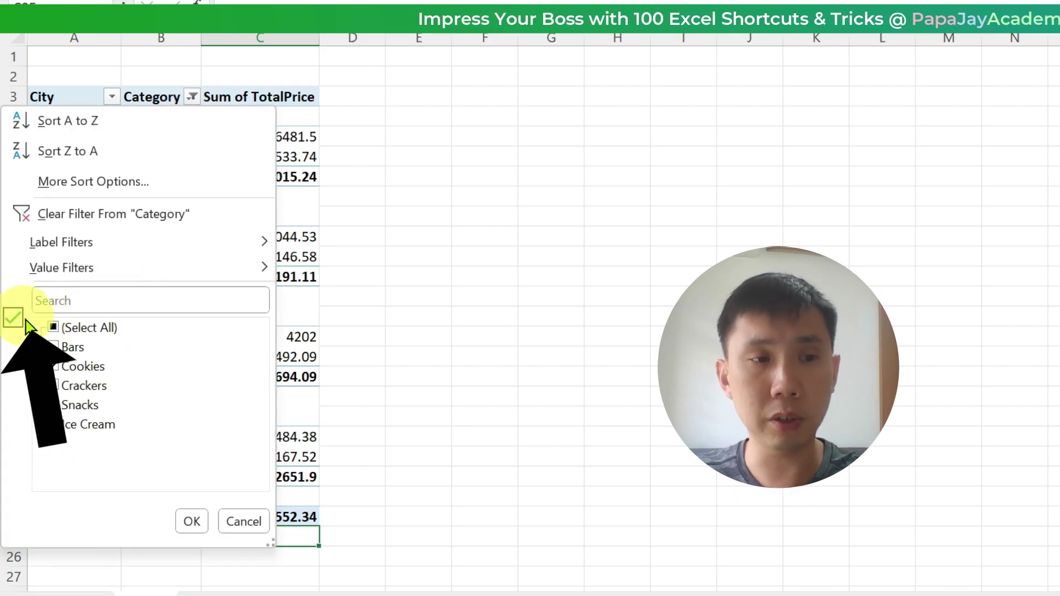
mouse_move(89, 277)
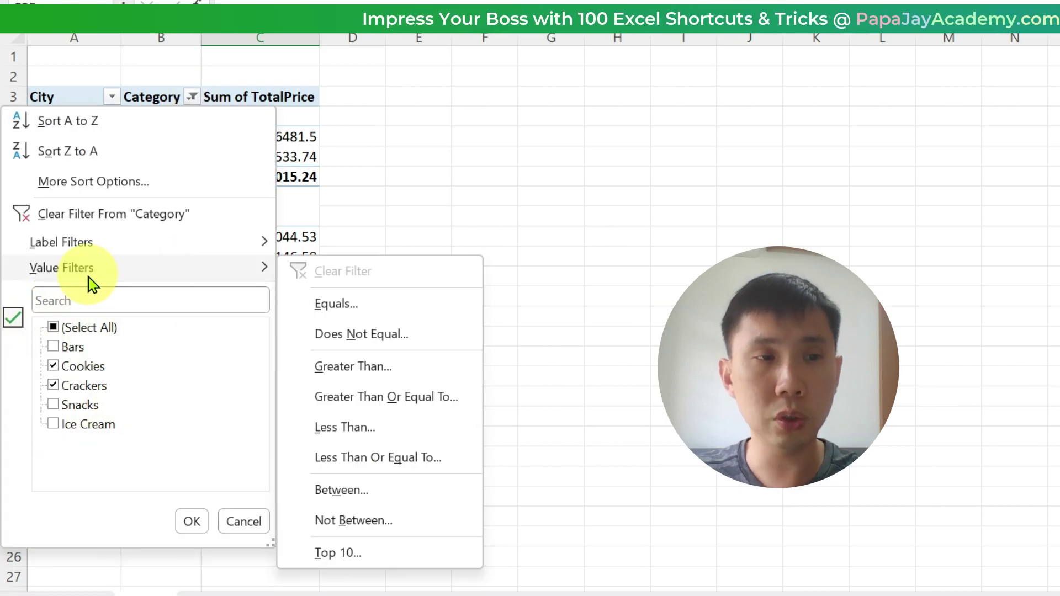
left_click(354, 367)
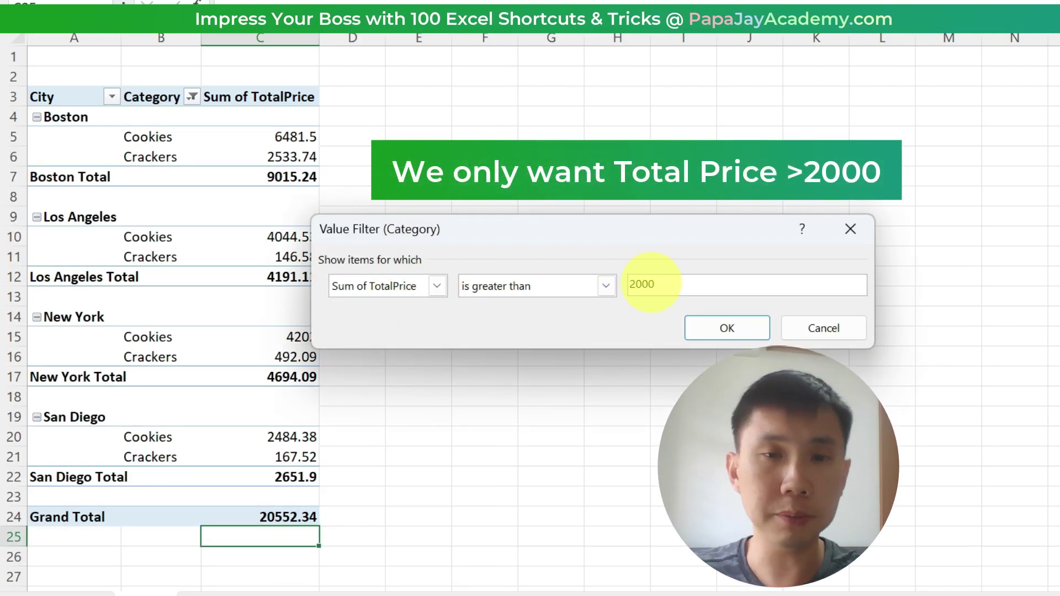
left_click(728, 330)
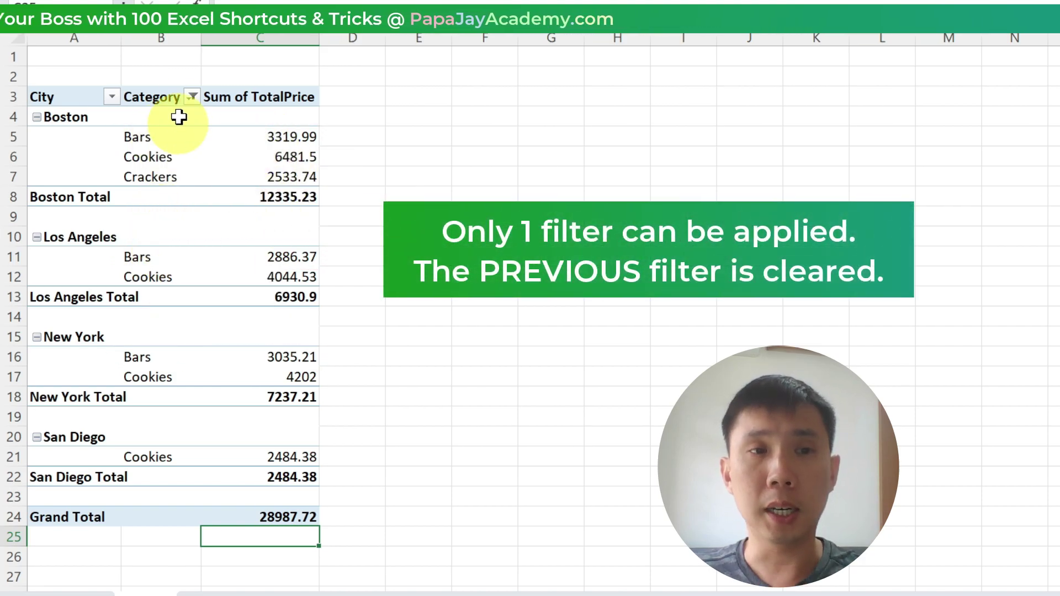
left_click(194, 99)
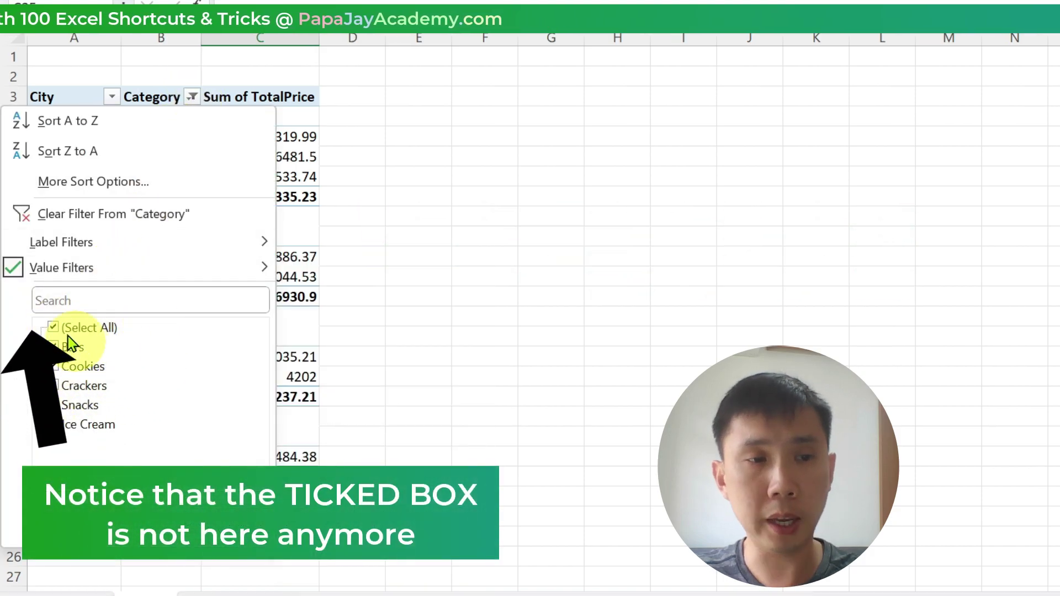
mouse_move(107, 276)
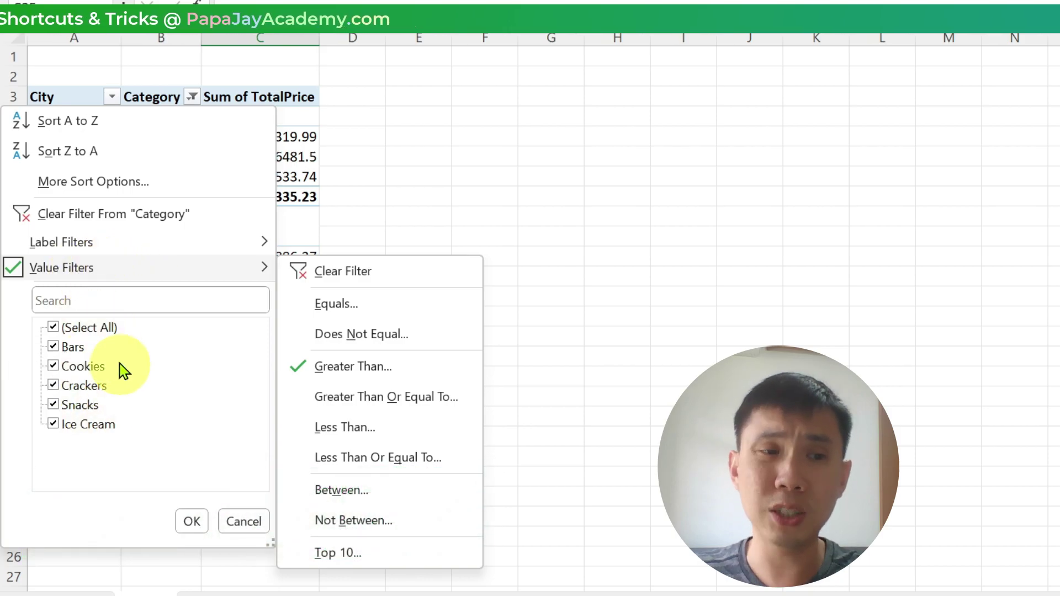
left_click(193, 521)
- Turn on allowing multiple filters per field in the pivot table options and apply the change
left_click(72, 197)
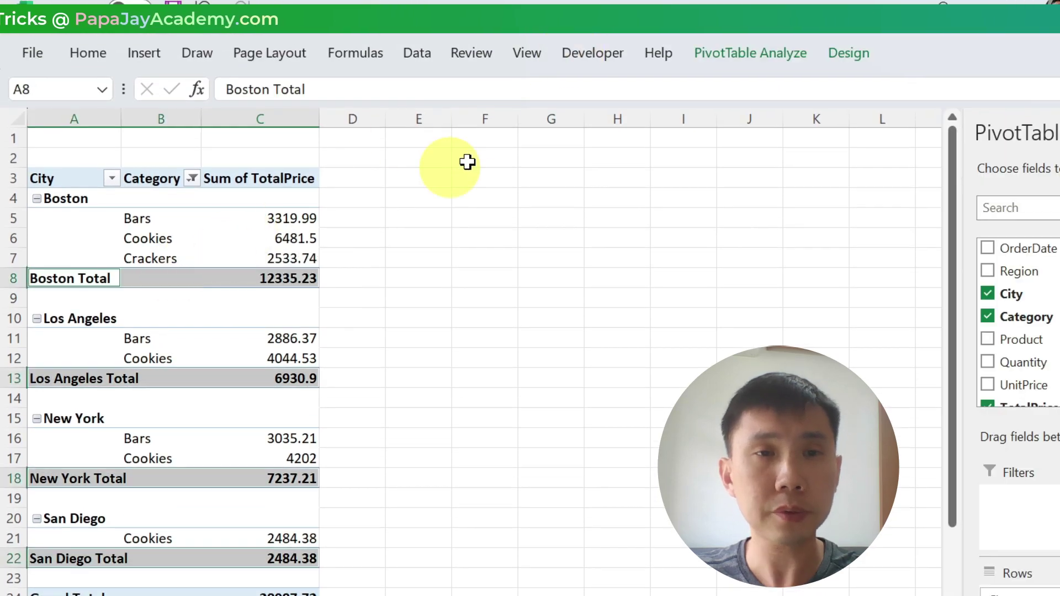
left_click(750, 52)
left_click(64, 144)
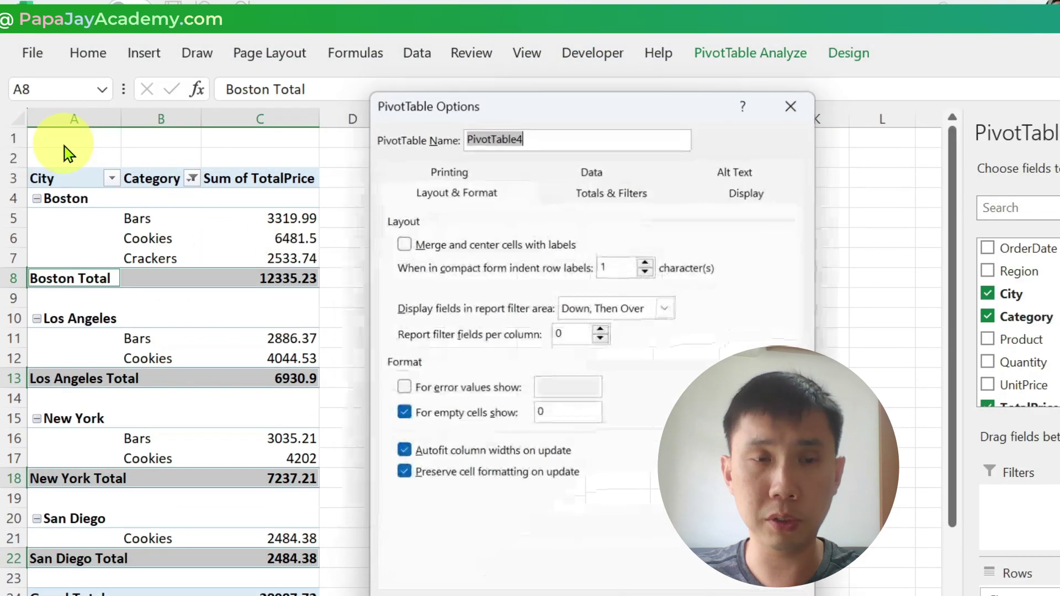
left_click(588, 198)
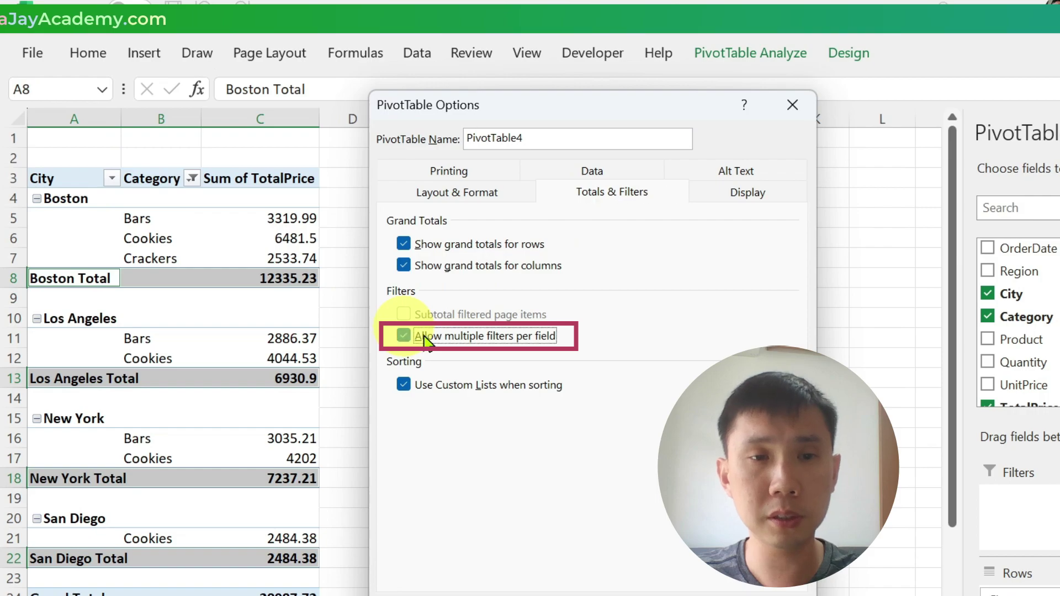
left_click(665, 594)
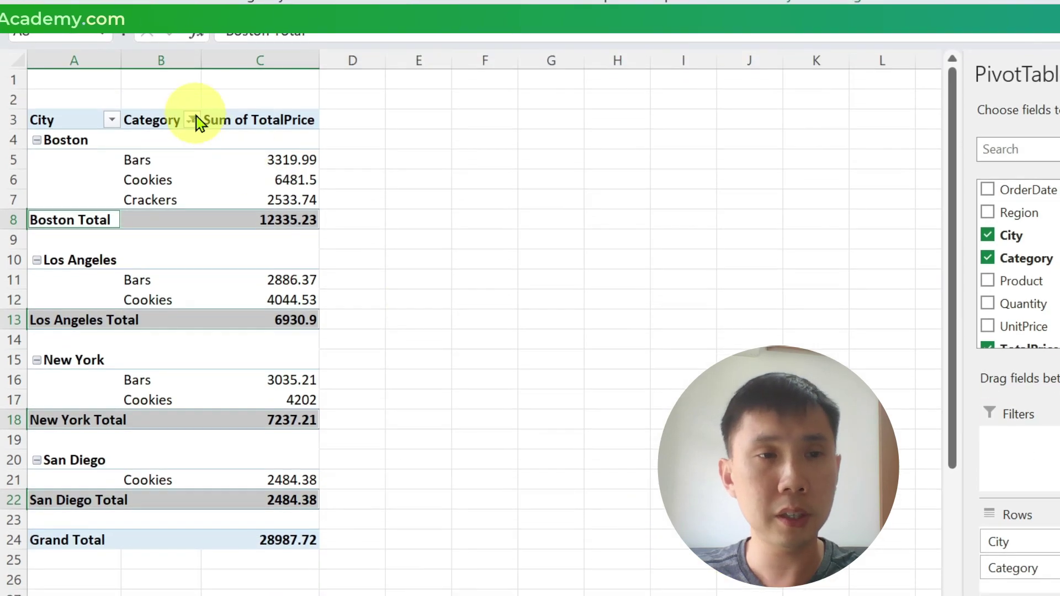
- Filter the Category field to Cookies and Crackers on top of the value filter, and check the field's active filters
left_click(196, 118)
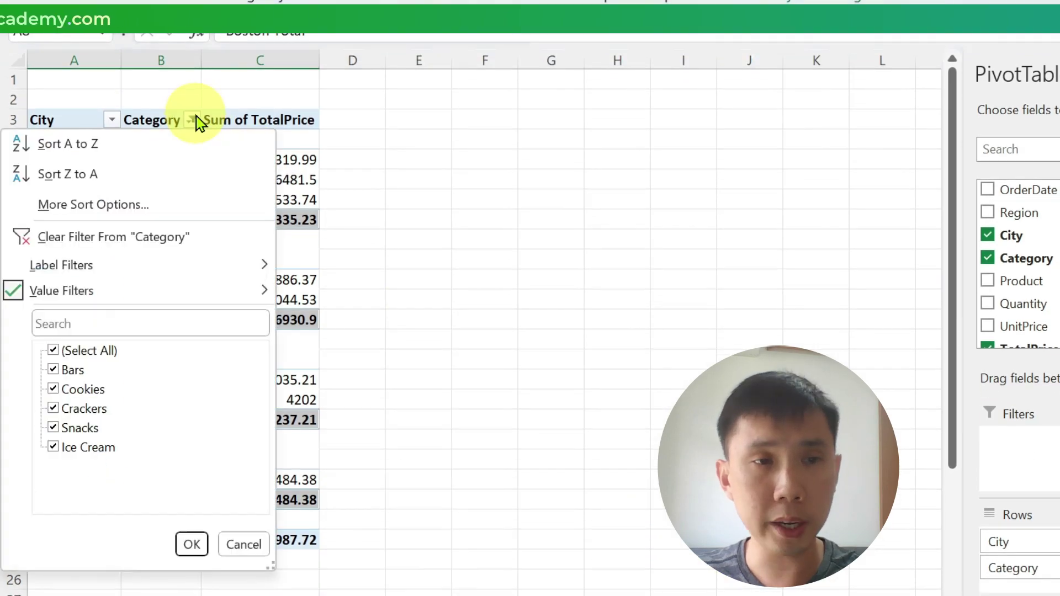
left_click(58, 351)
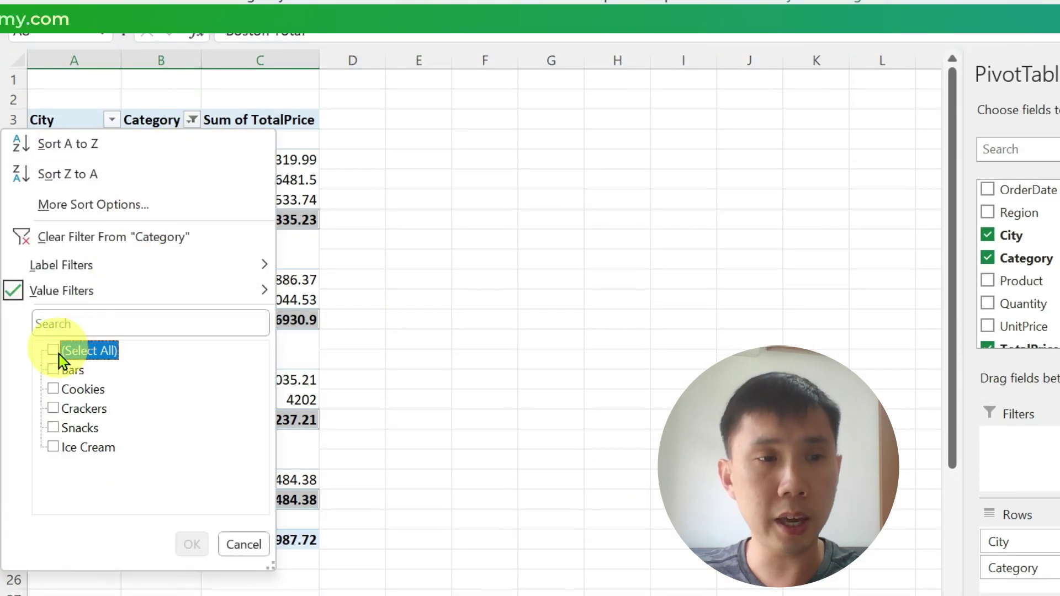
left_click(58, 389)
left_click(58, 409)
left_click(191, 543)
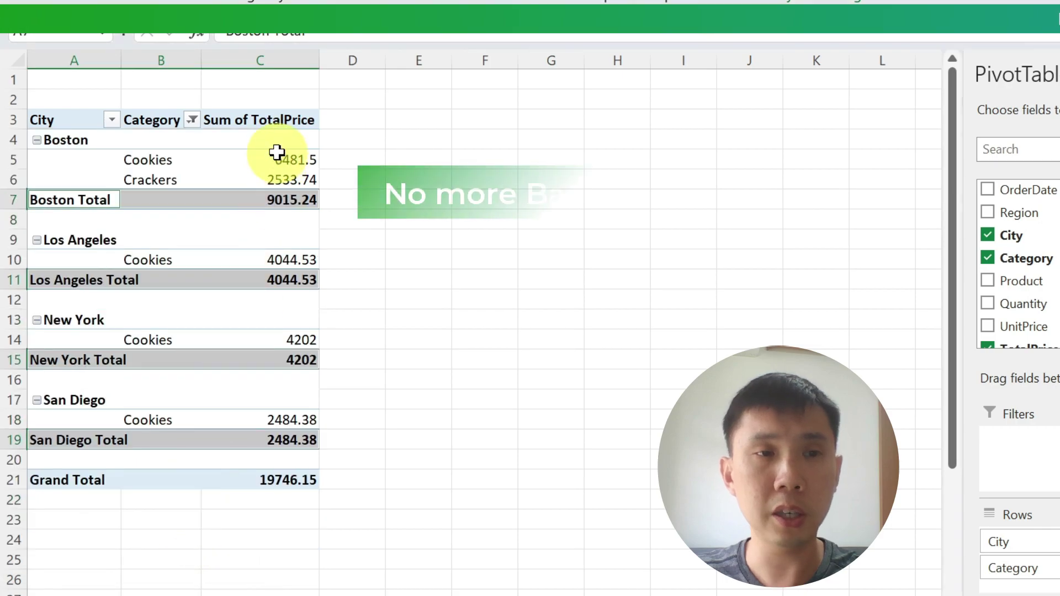
left_click(192, 120)
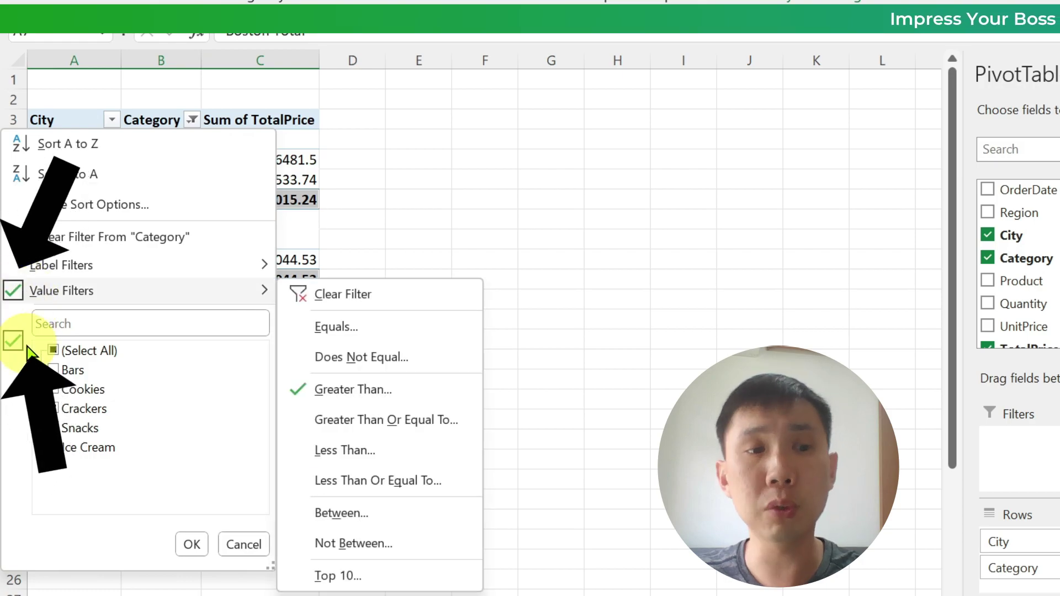
left_click(193, 538)
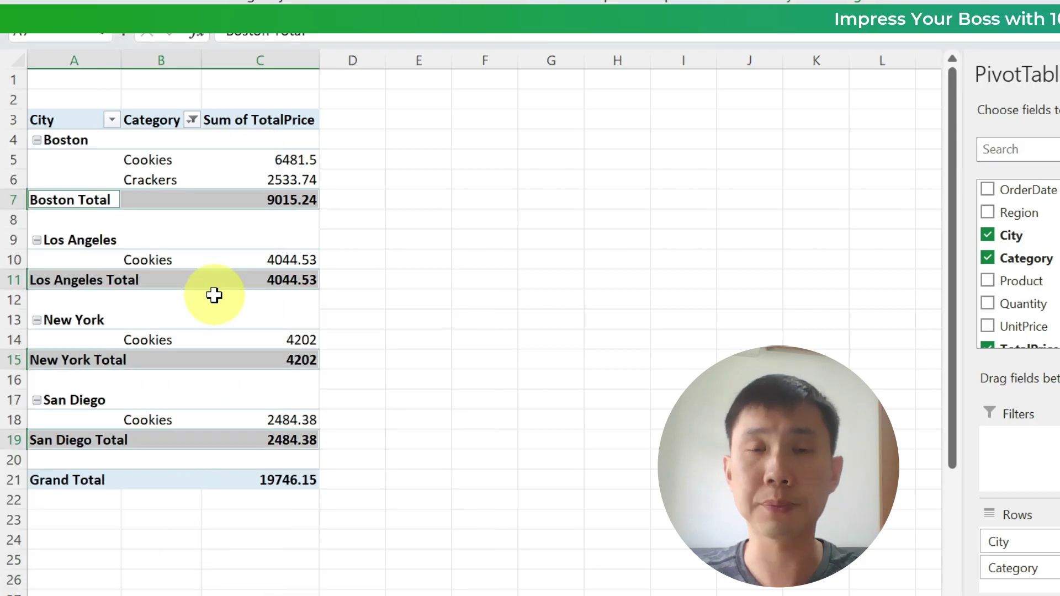
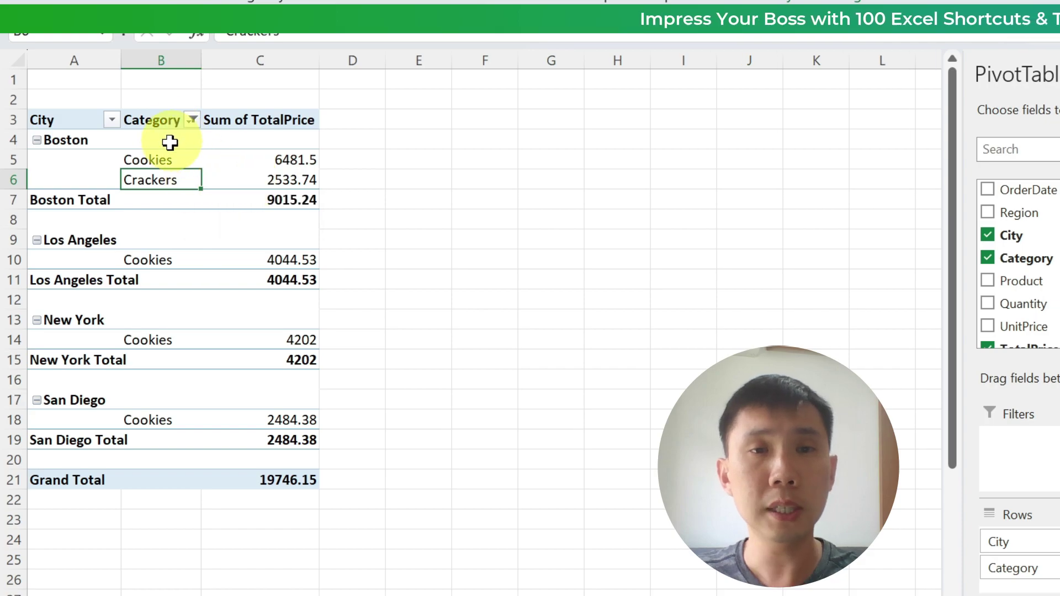
- Clear all filters from the pivot table's Category field and select the Crackers cell under Boston
left_click(192, 120)
left_click(149, 238)
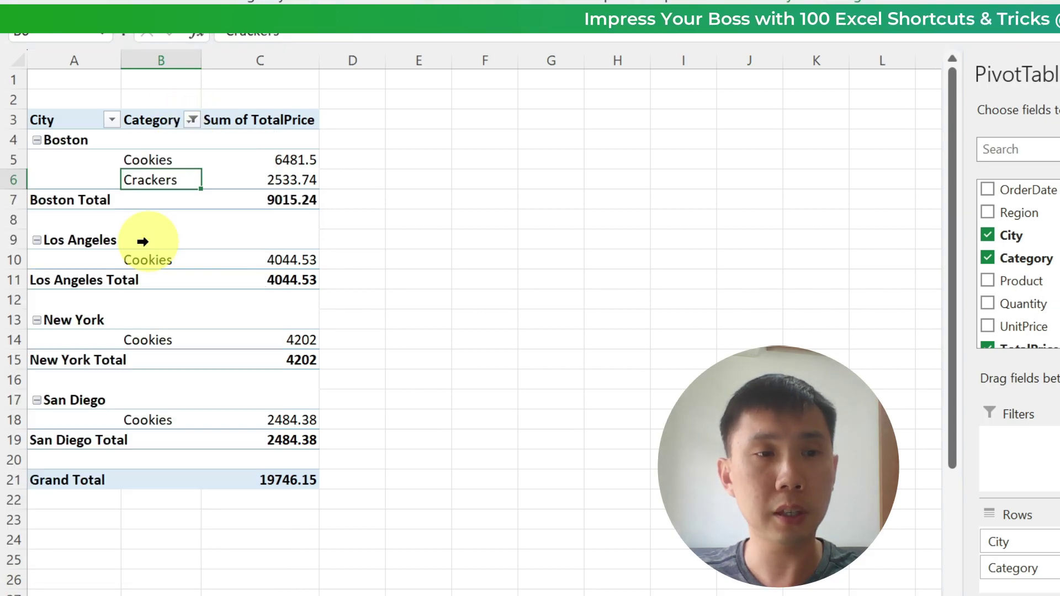
left_click(141, 201)
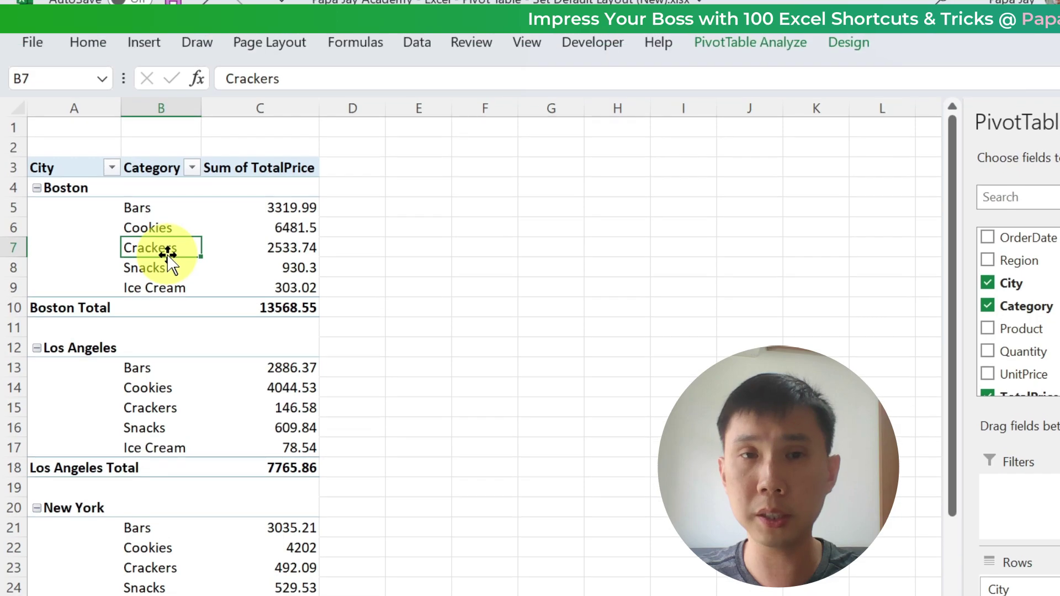
left_click(740, 54)
left_click(74, 136)
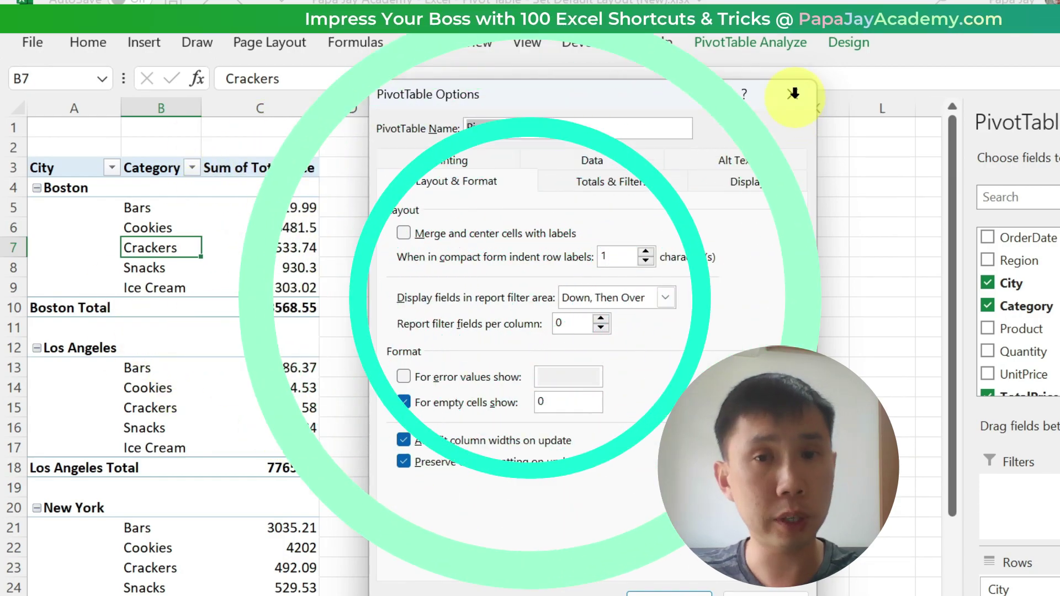
left_click(792, 94)
- Review the pivot table's design choices for report layout, subtotals and blank rows
left_click(833, 42)
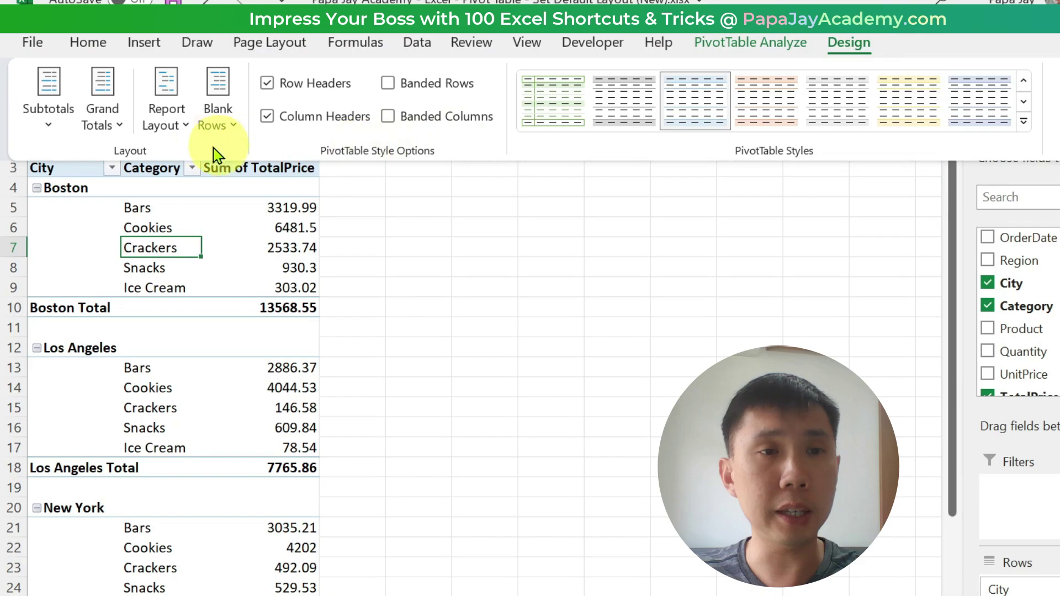
left_click(164, 124)
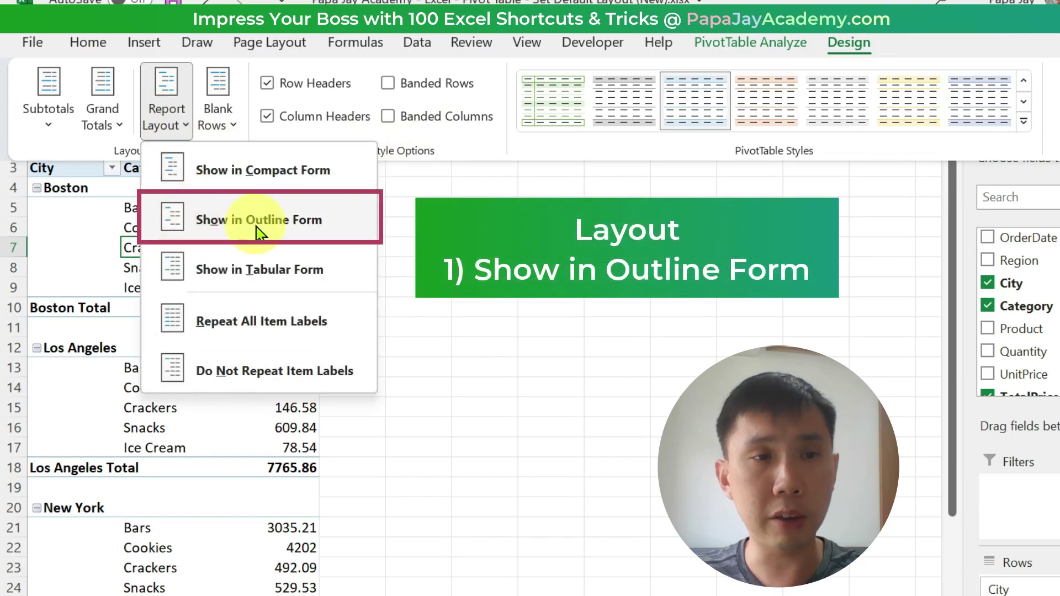
left_click(46, 119)
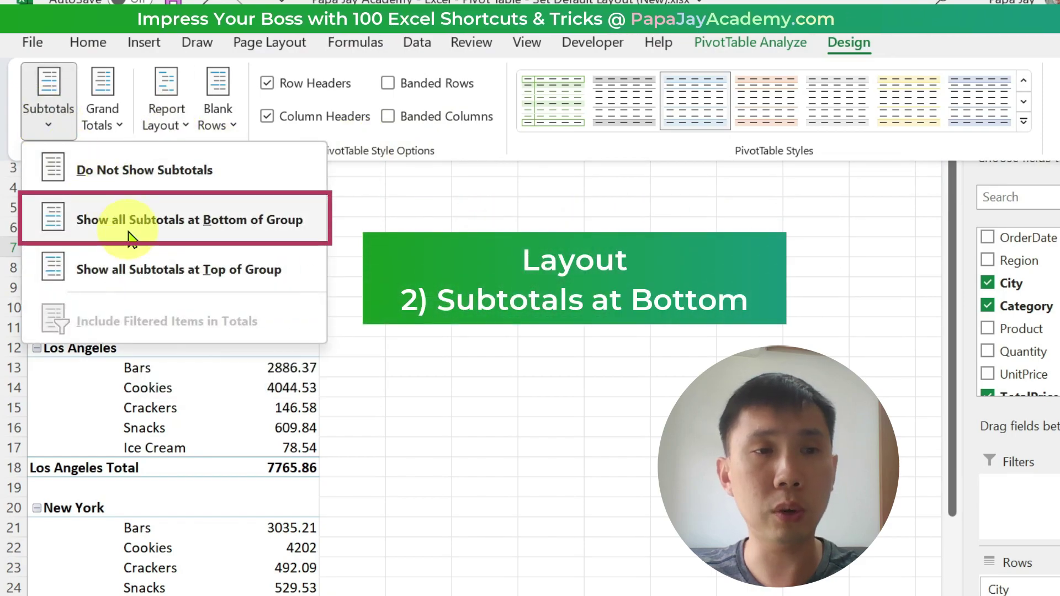
left_click(253, 208)
left_click(228, 131)
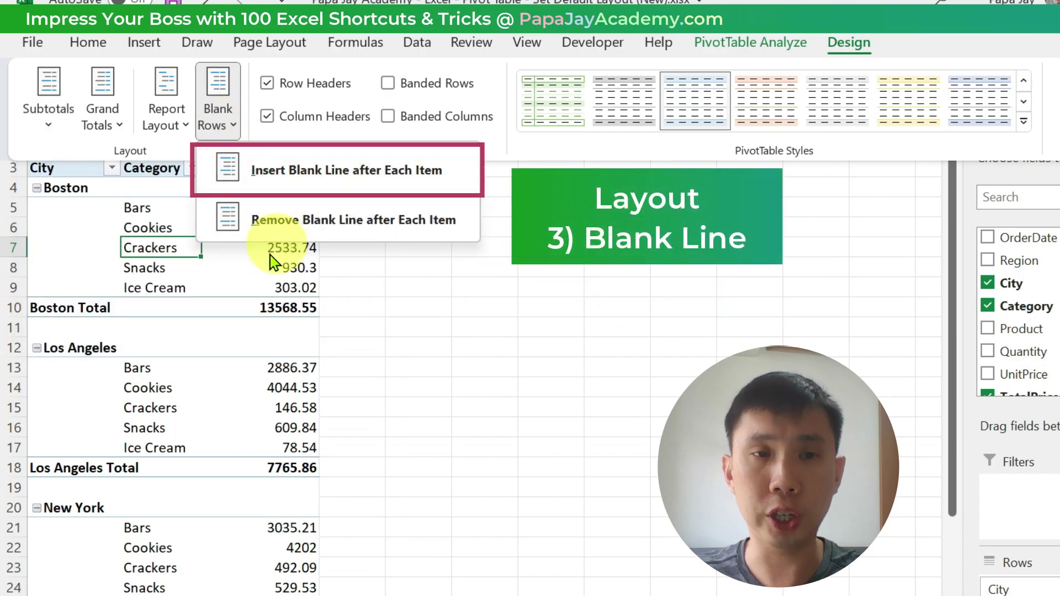
key("Escape")
- Review the pivot table options for empty cells, multiple filters per field and refreshing data when opening the file
left_click(749, 43)
left_click(77, 128)
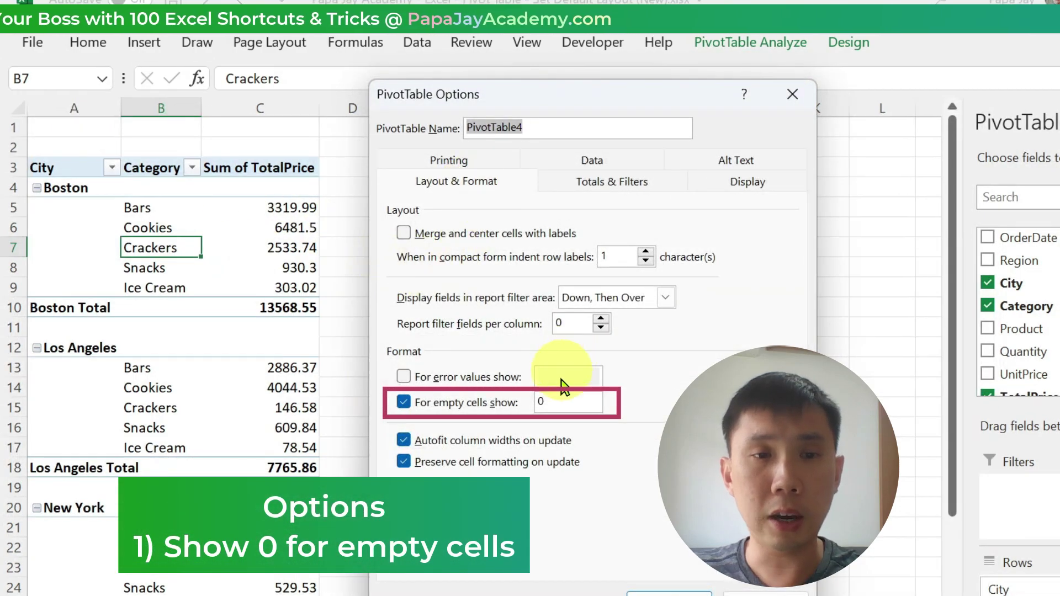
left_click(614, 183)
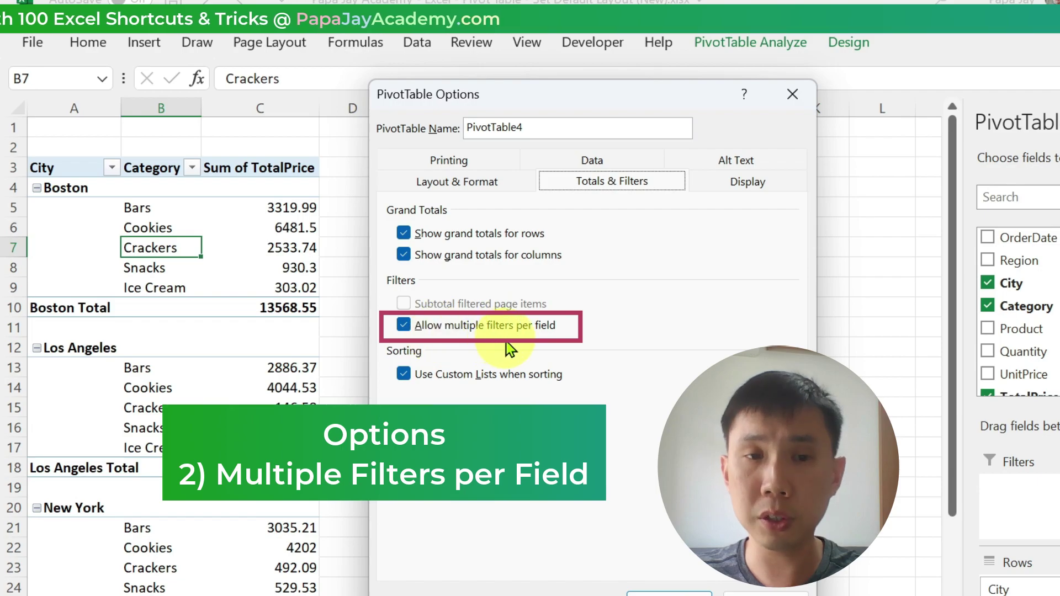
left_click(635, 160)
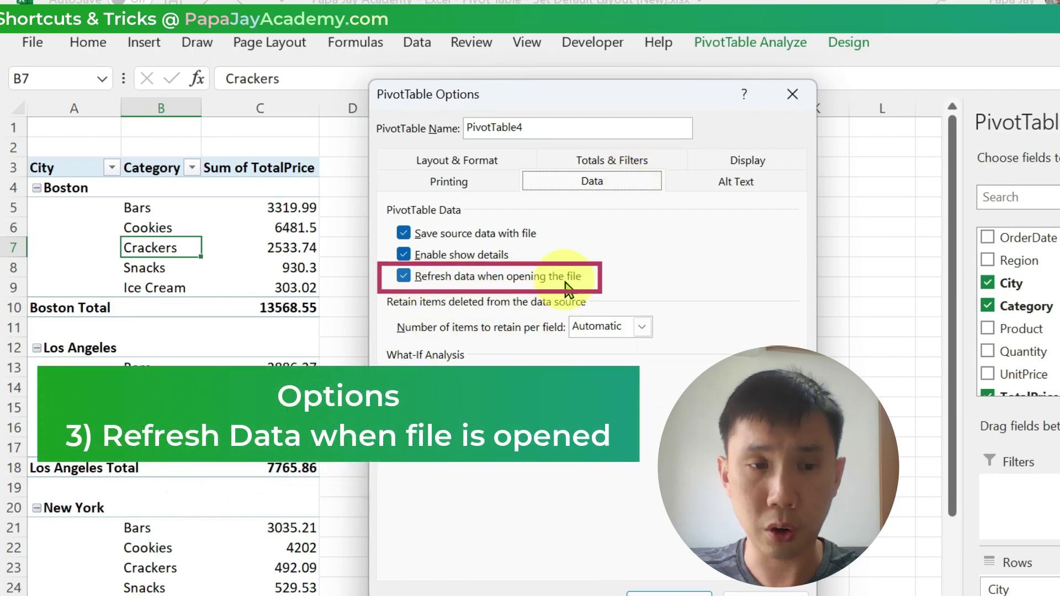
left_click(665, 594)
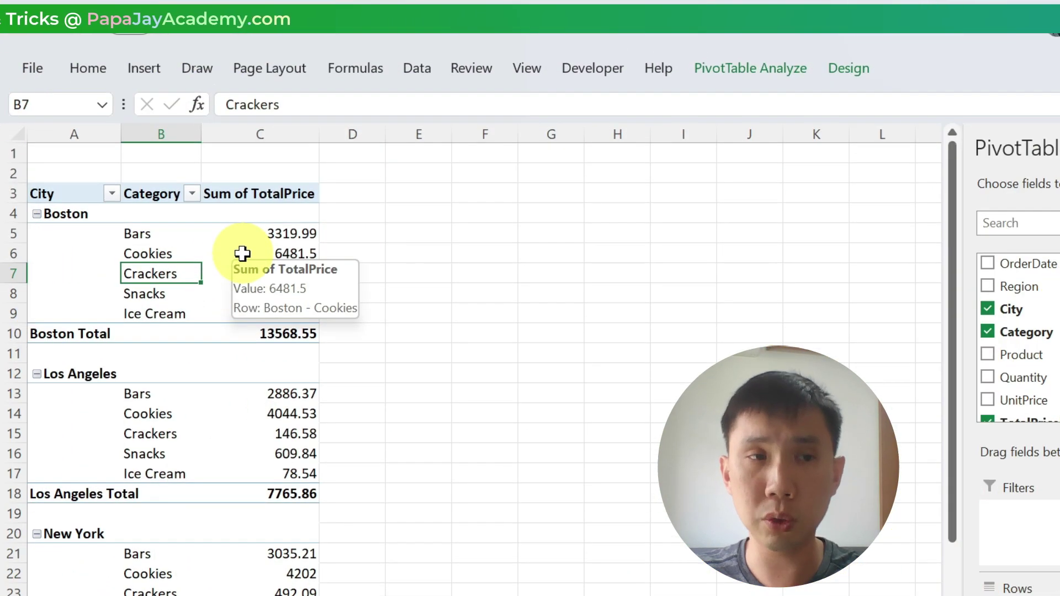
- Import the layout of the pivot table at cell B7 into Excel's default PivotTable layout settings
left_click(33, 69)
left_click(123, 525)
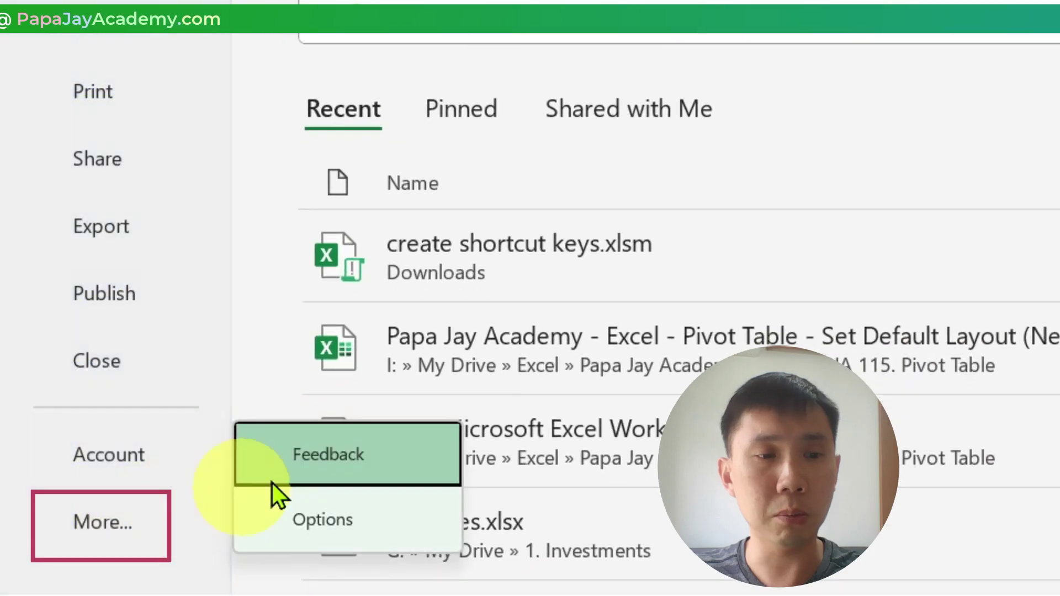
left_click(291, 517)
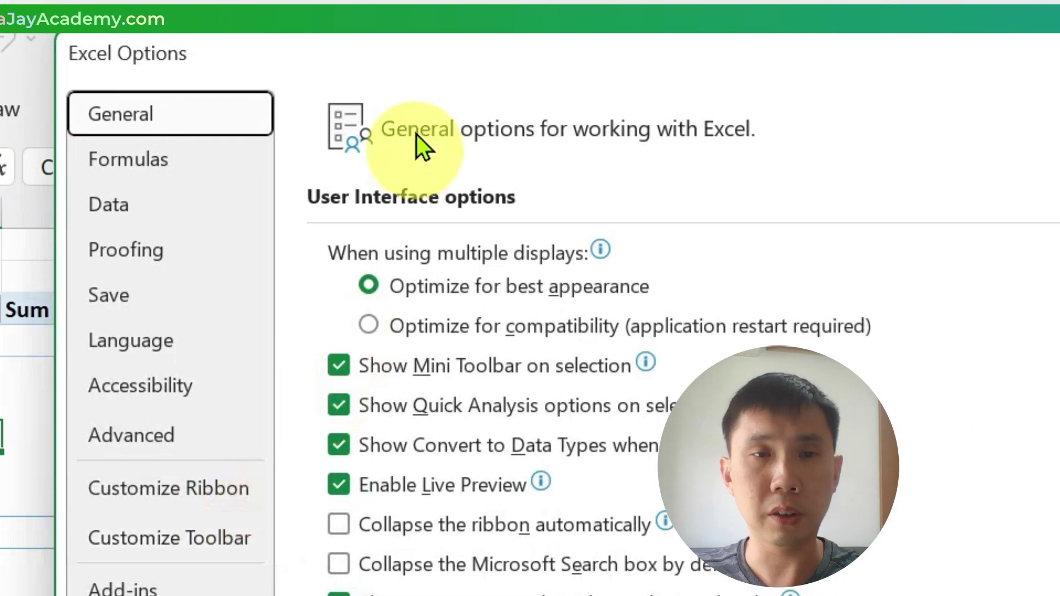
left_click(136, 188)
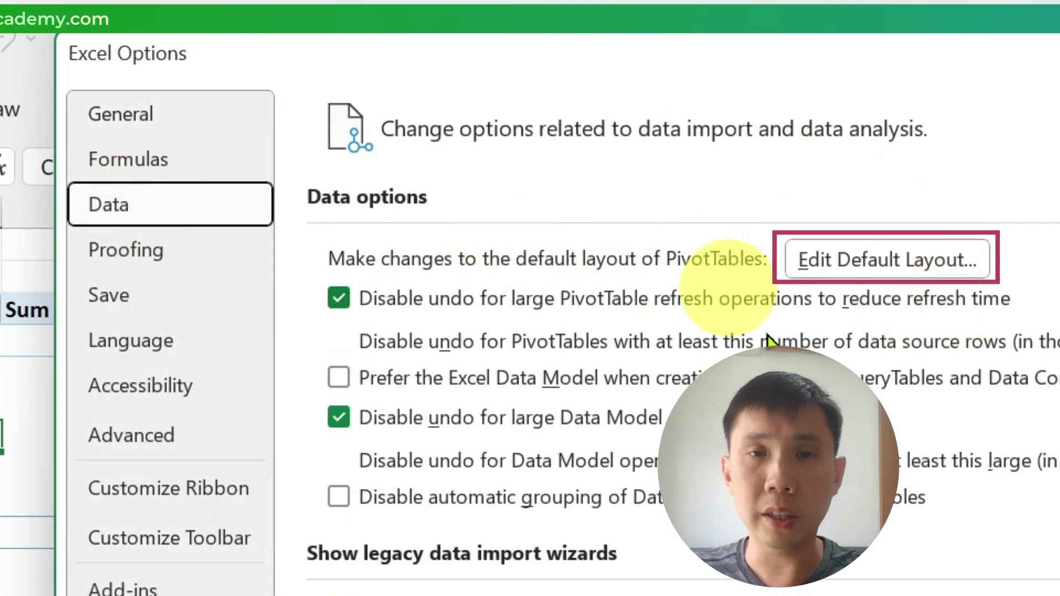
left_click(877, 259)
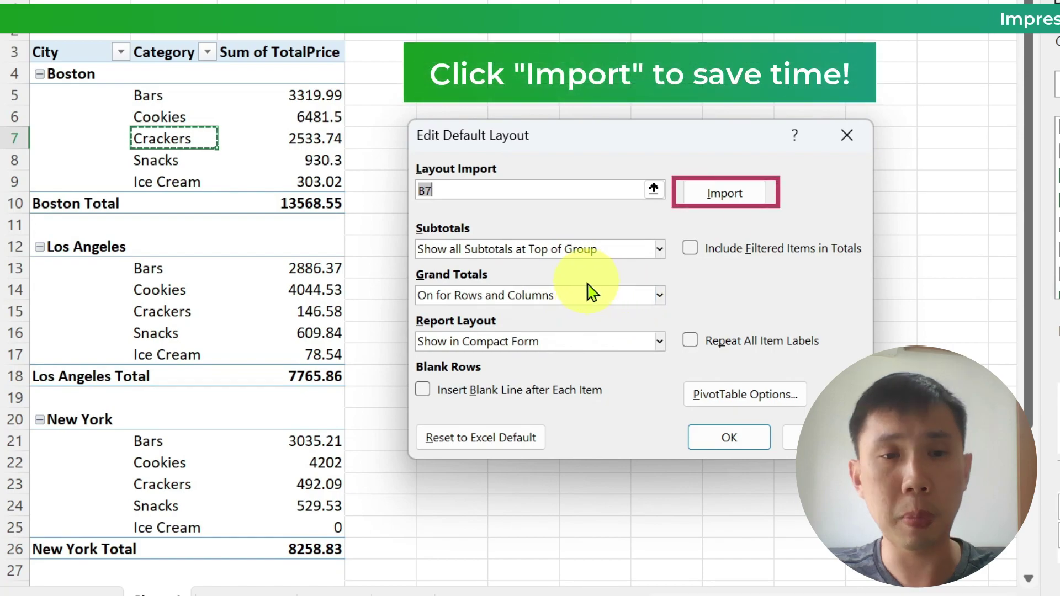
left_click(711, 197)
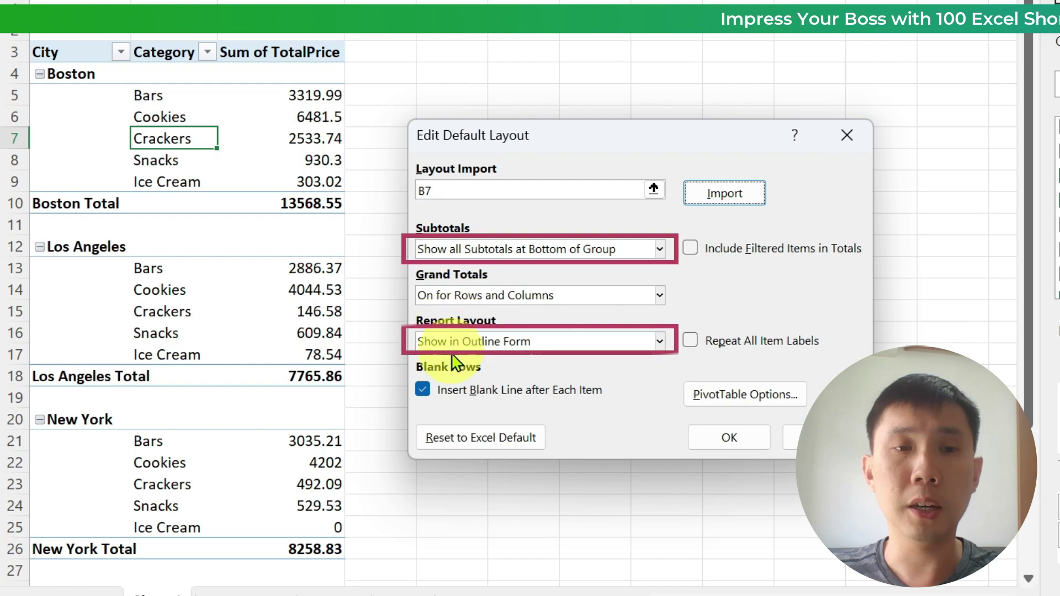
- Review the default layout's PivotTable options for empty cells, multiple filters and refresh on opening, and save the default layout settings
left_click(740, 395)
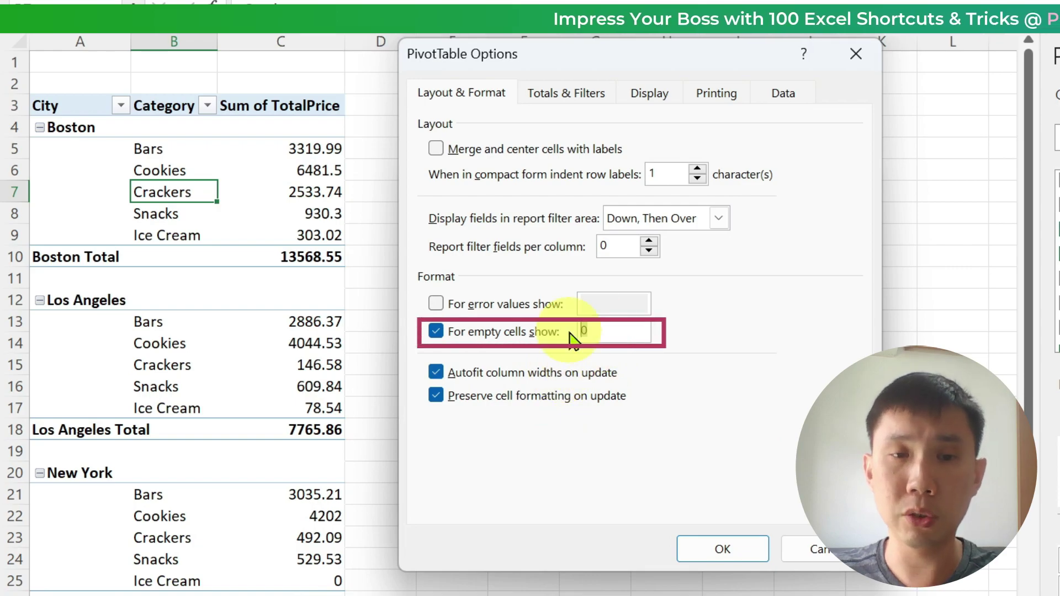
left_click(590, 95)
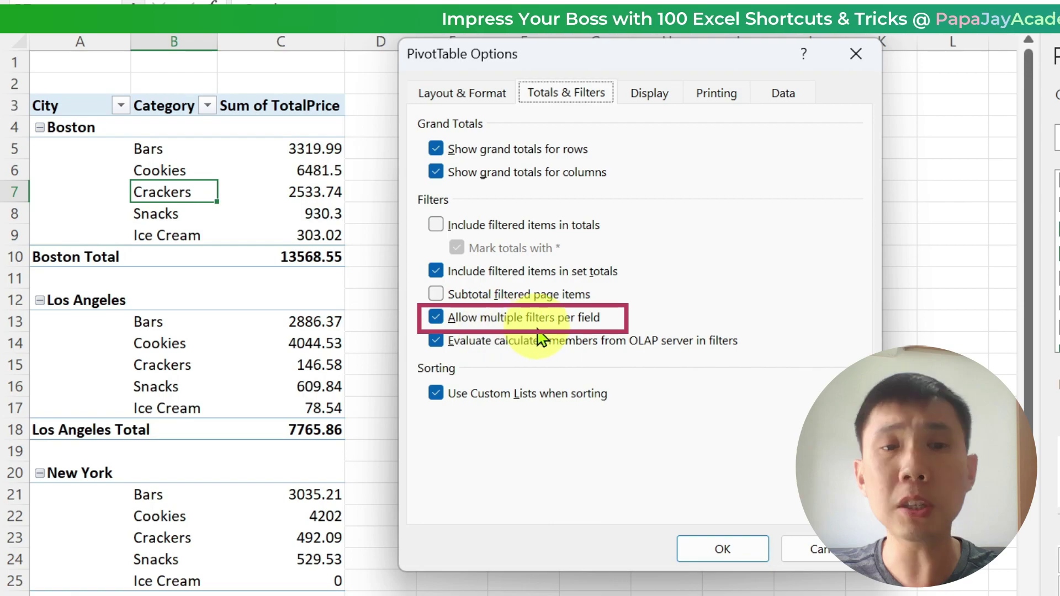
left_click(781, 92)
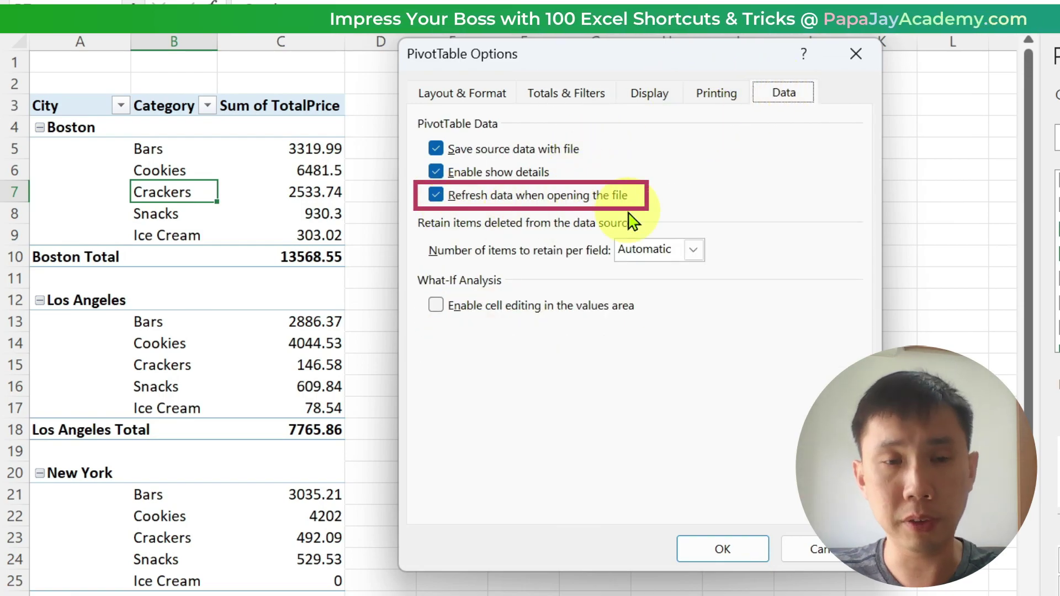
left_click(716, 551)
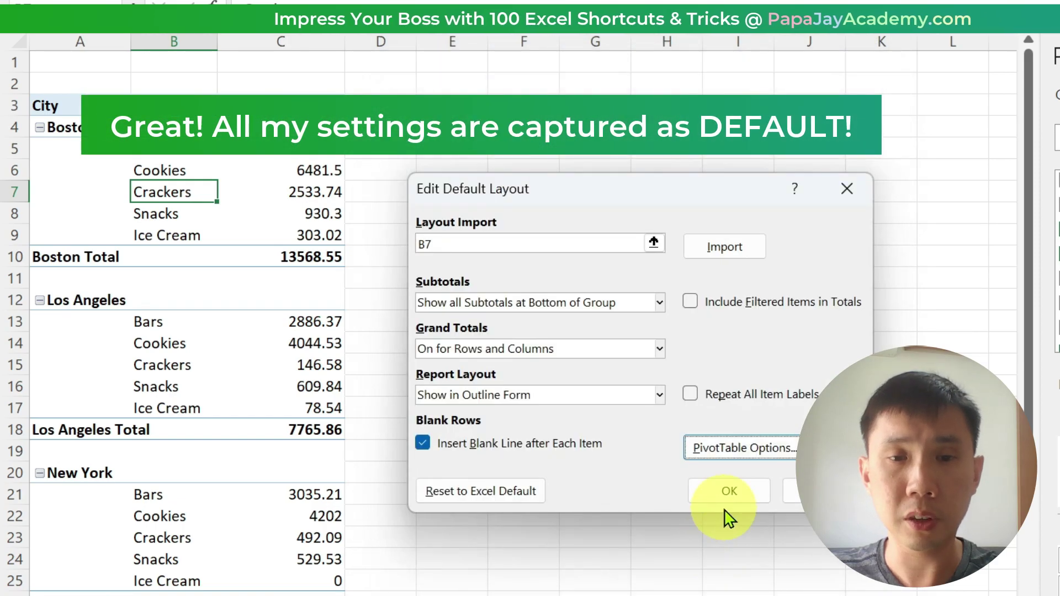
left_click(726, 491)
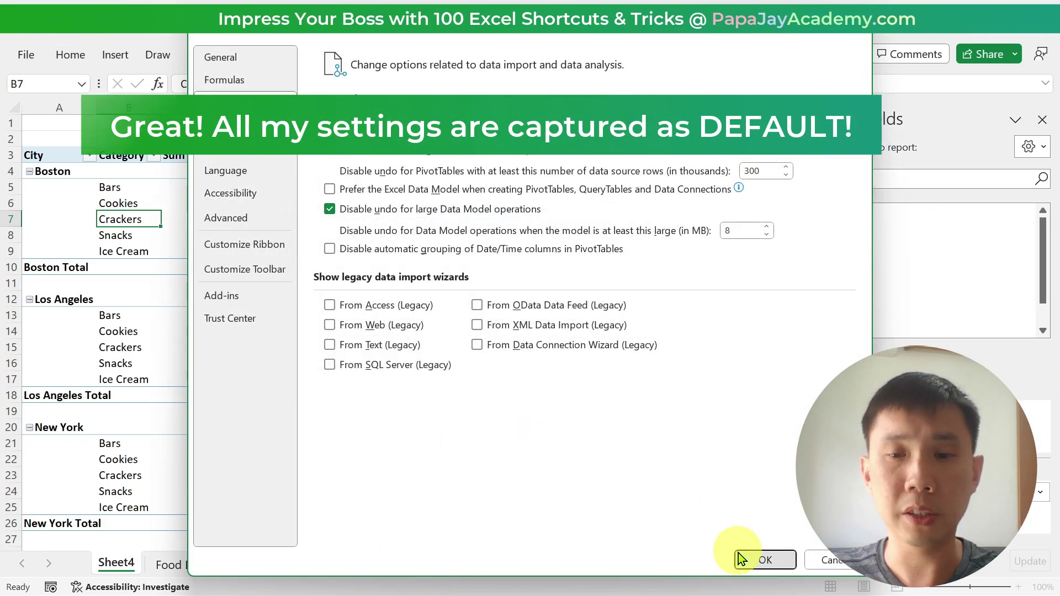
left_click(740, 554)
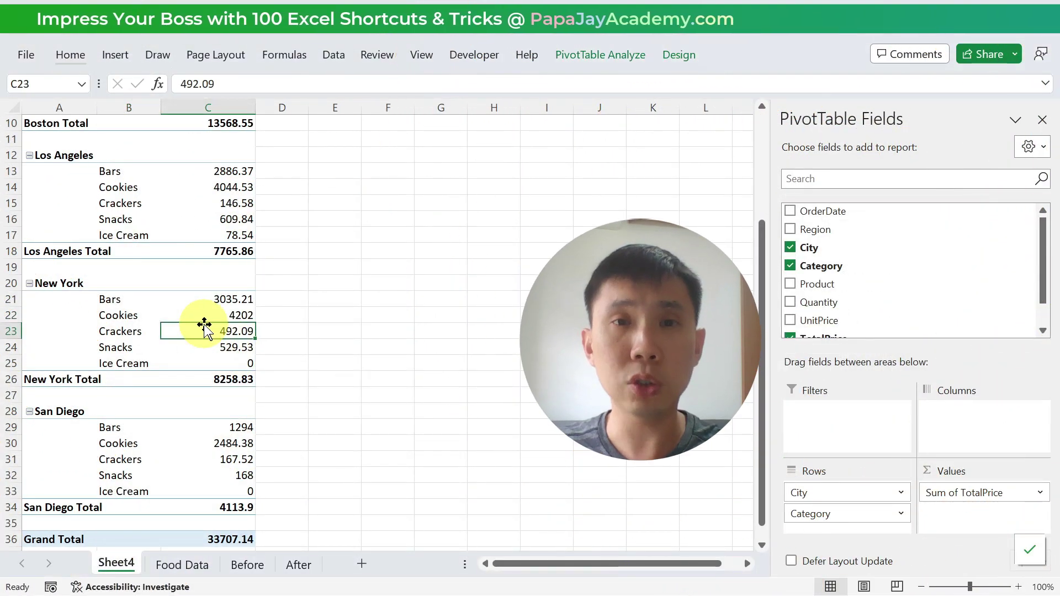
- Switch to the file folder, create a new Microsoft Excel Worksheet there with its suggested name, and open it
key("alt+Tab")
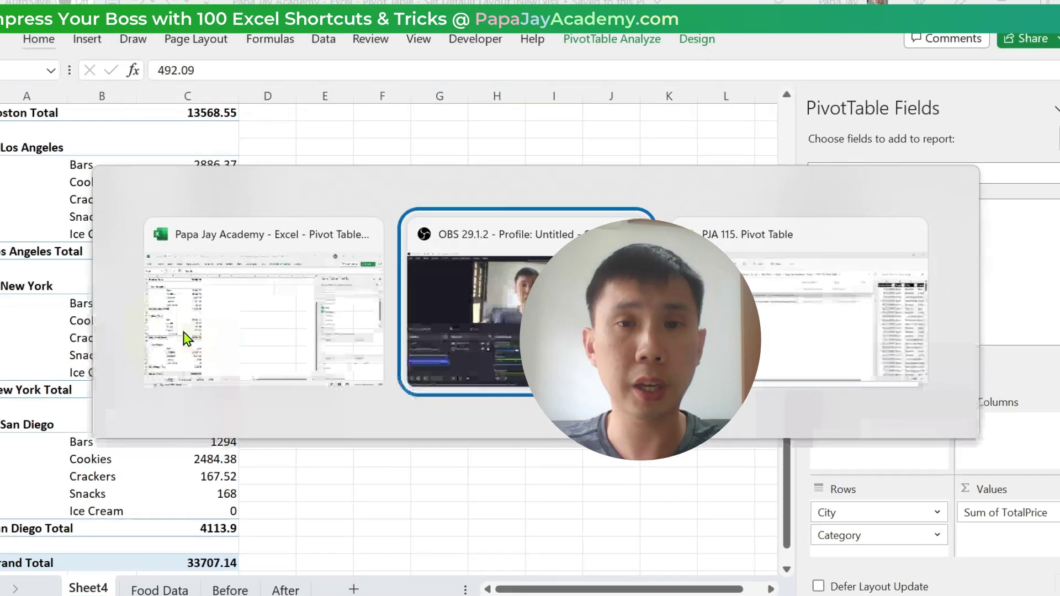
left_click(186, 338)
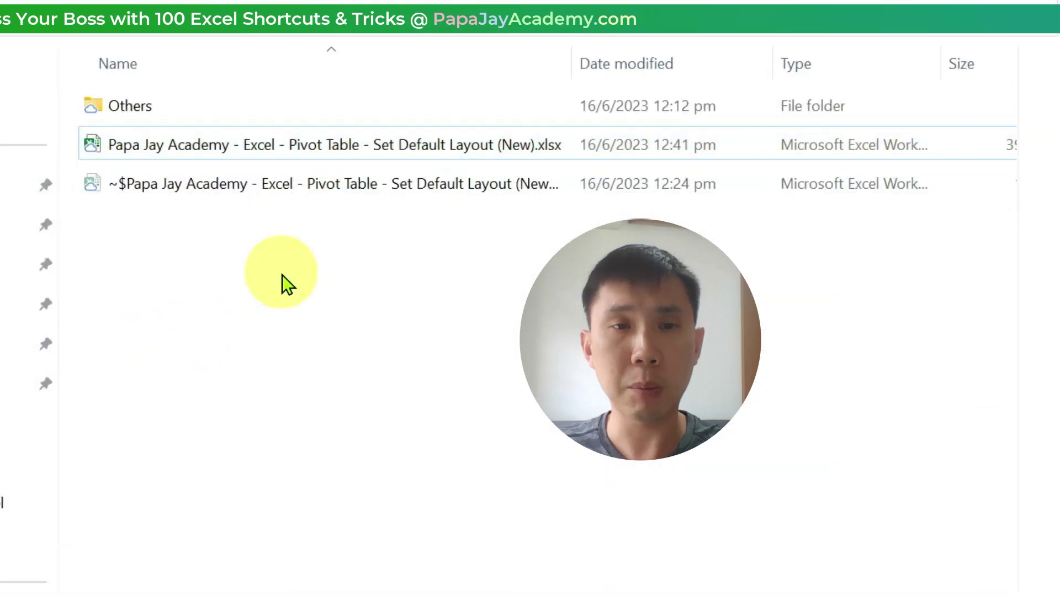
right_click(283, 275)
mouse_move(415, 433)
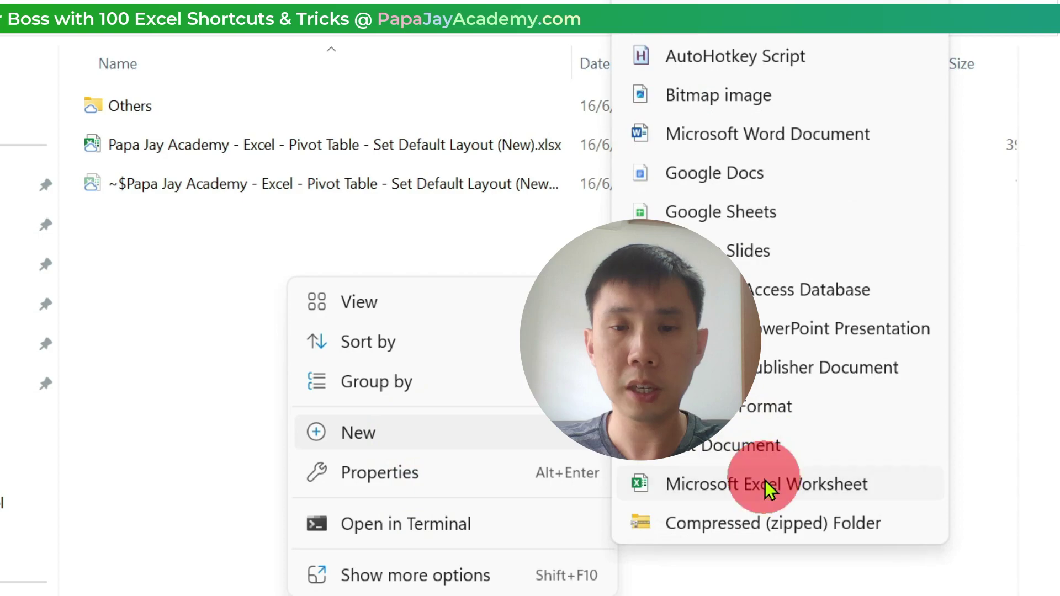
left_click(769, 546)
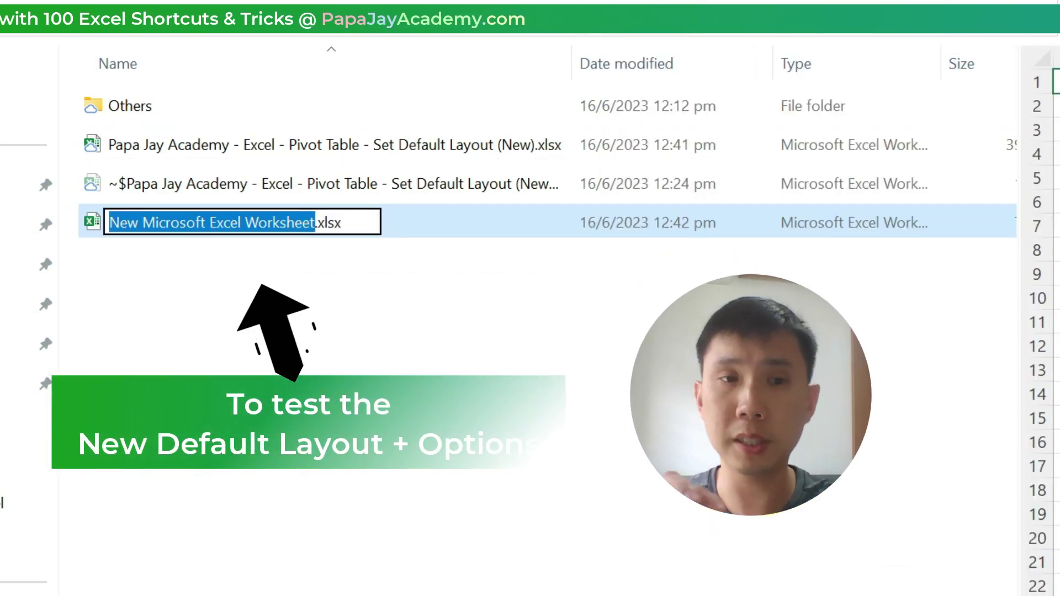
key("Return")
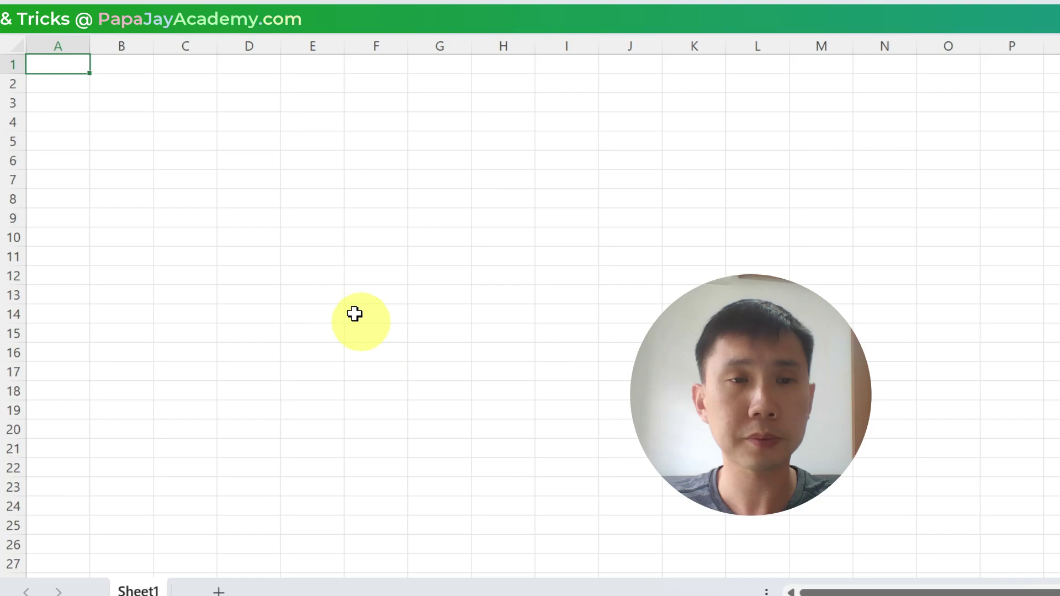
- Return to the pivot table workbook and copy its Food Data sheet into New Microsoft Excel Worksheet.xlsx
key("alt+Tab")
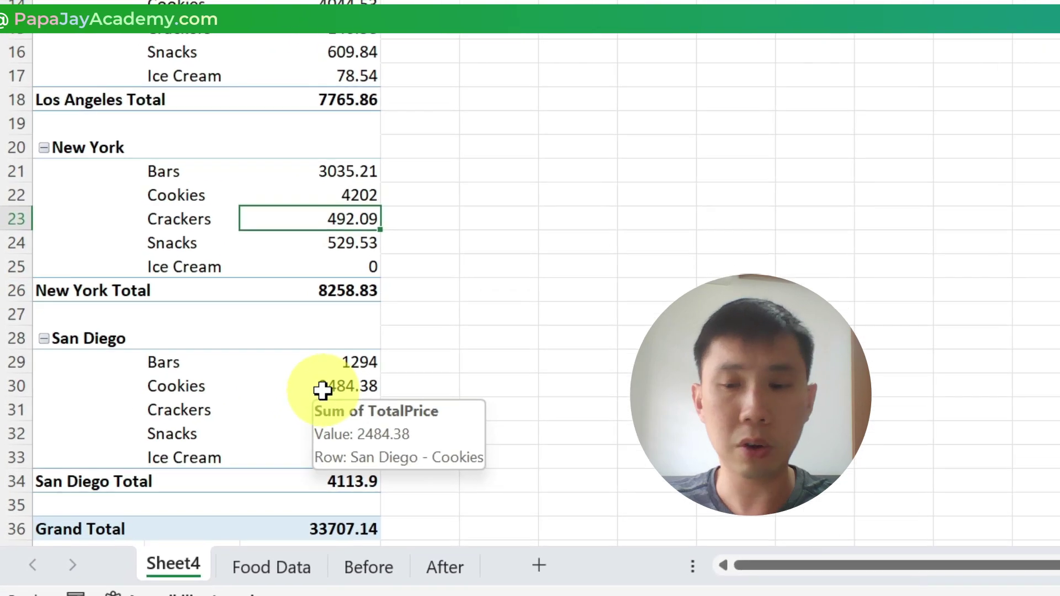
key("ctrl+Page_Down")
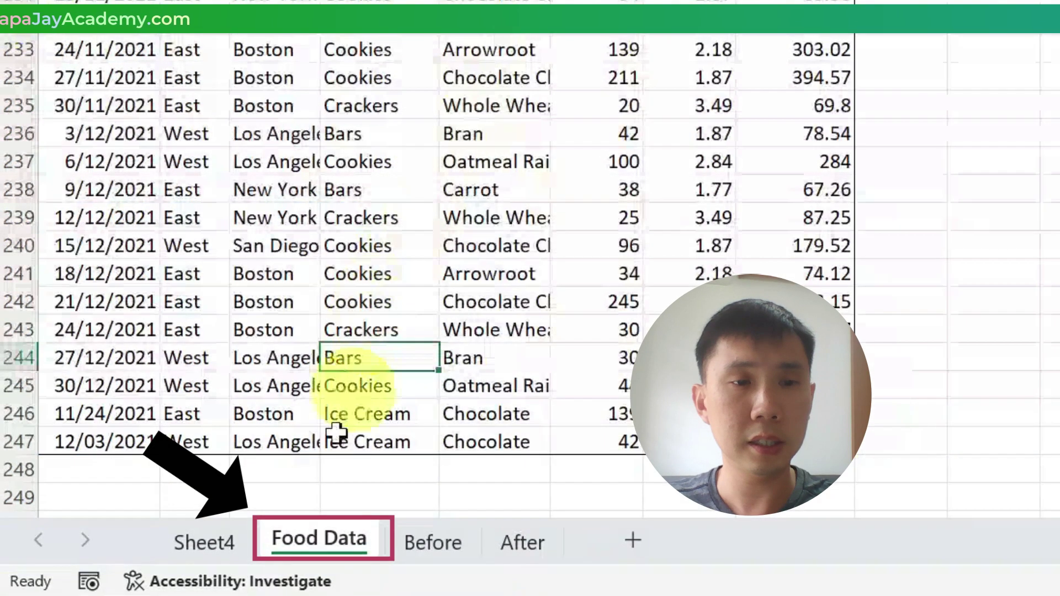
right_click(313, 537)
key("Escape")
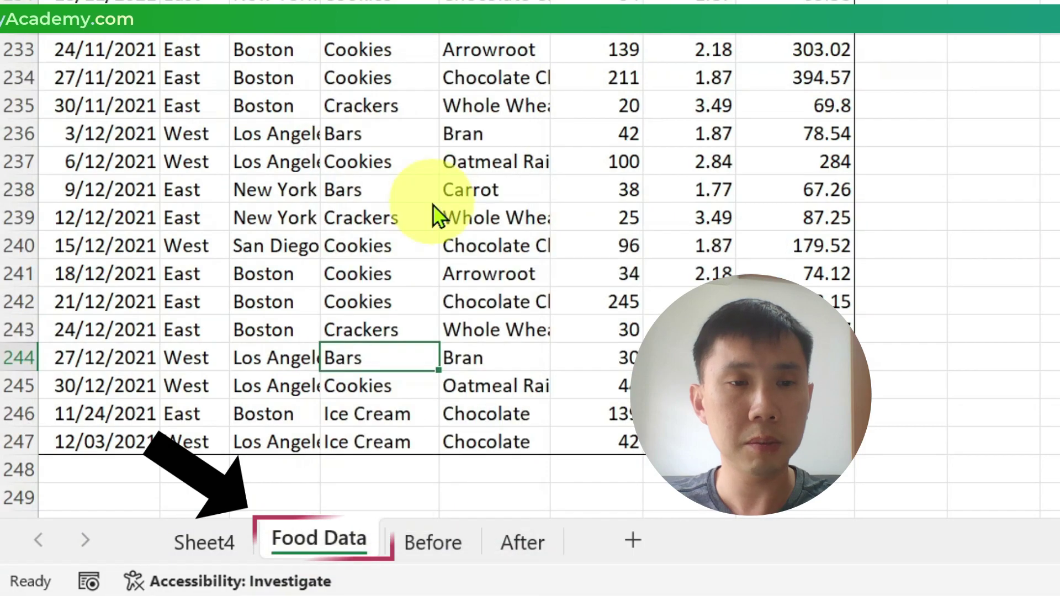
left_click(294, 373)
left_click(427, 134)
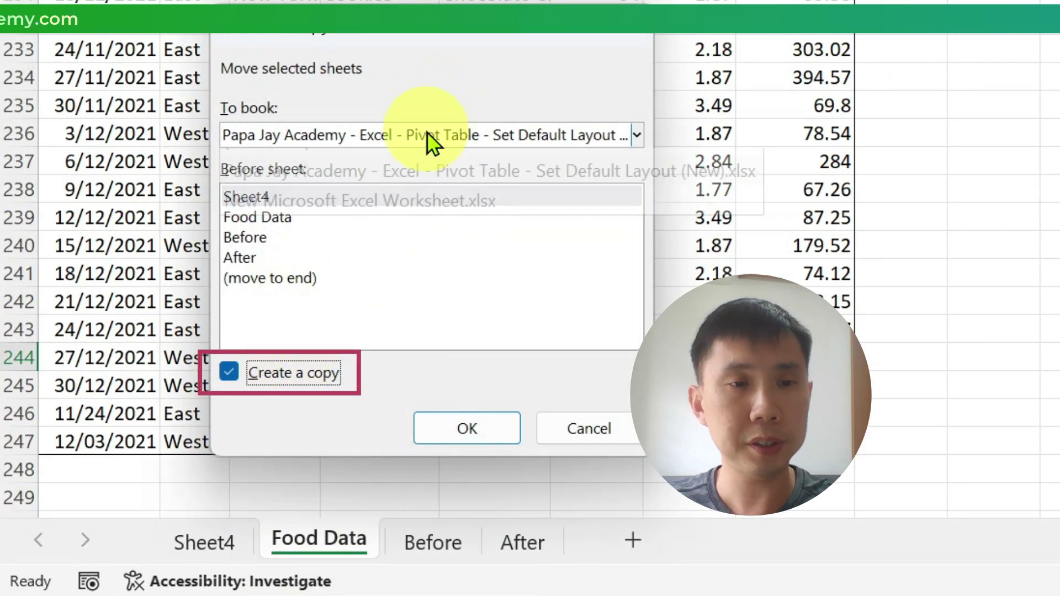
left_click(398, 224)
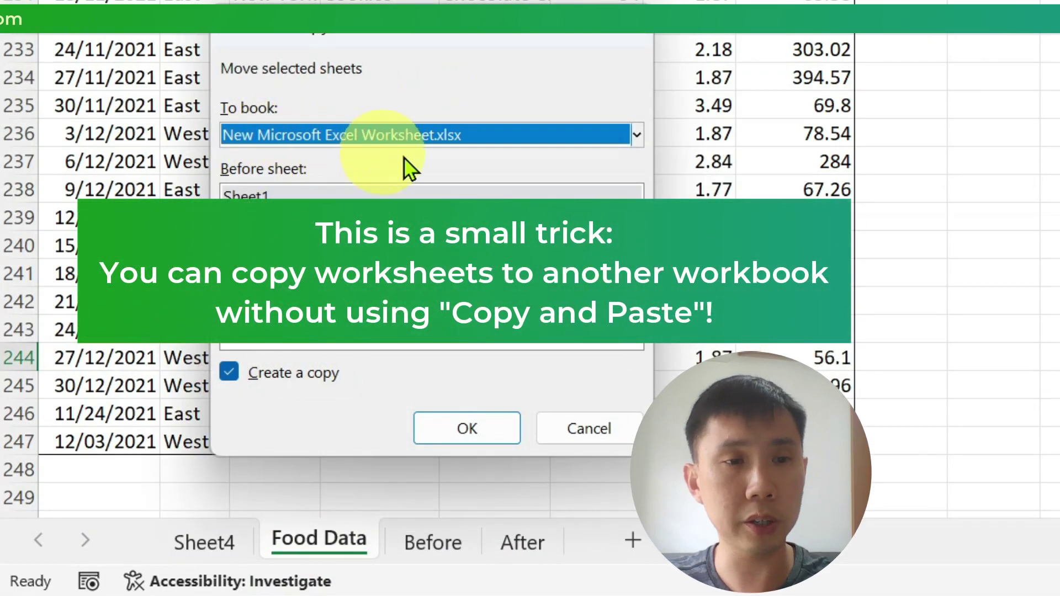
left_click(467, 441)
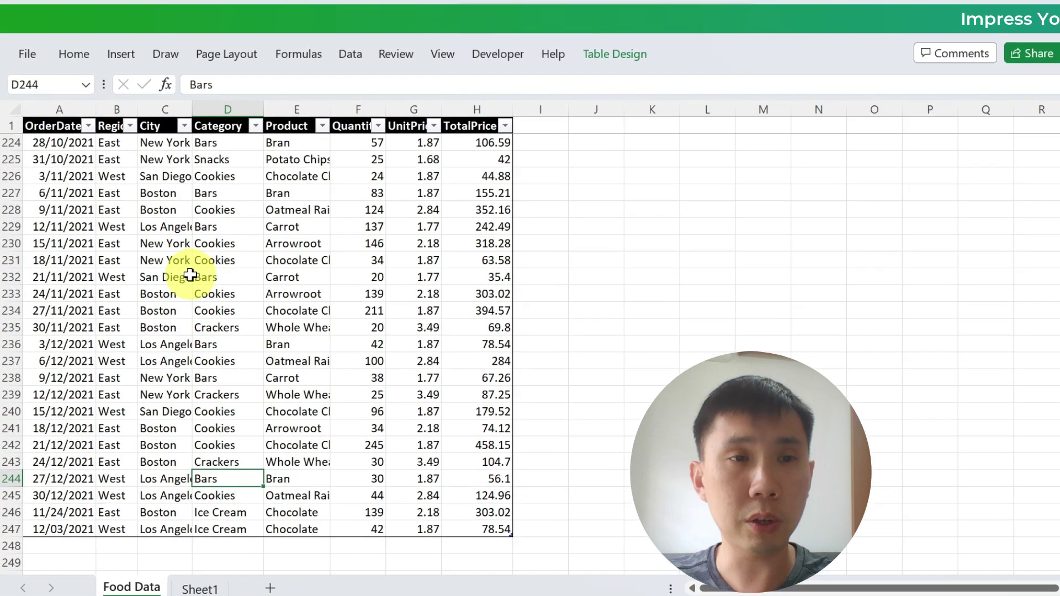
- Insert a pivot table on a new worksheet based on the copied Food Data table
left_click(173, 267)
left_click(114, 54)
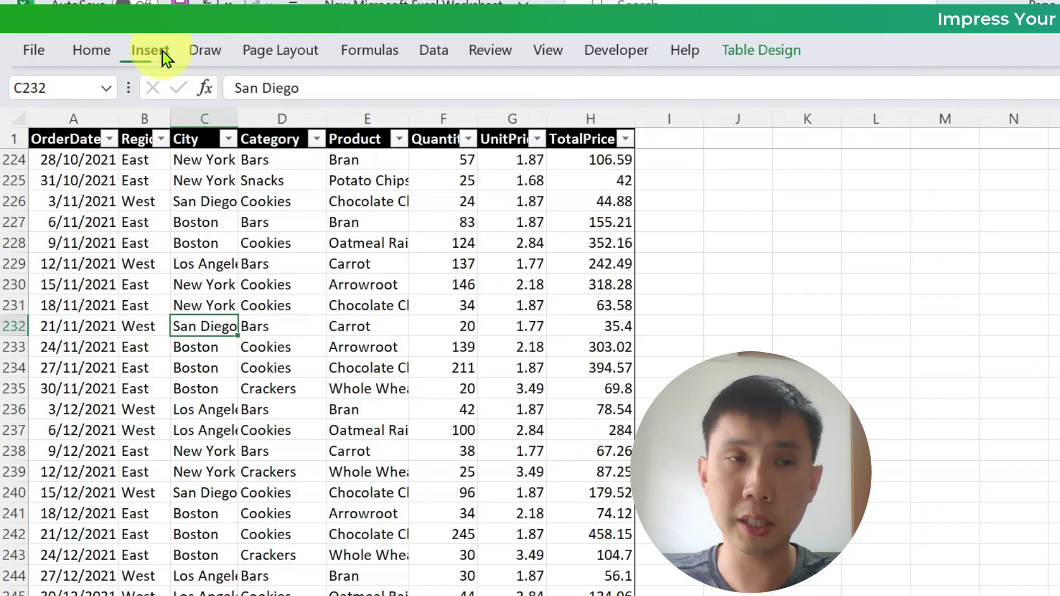
left_click(53, 102)
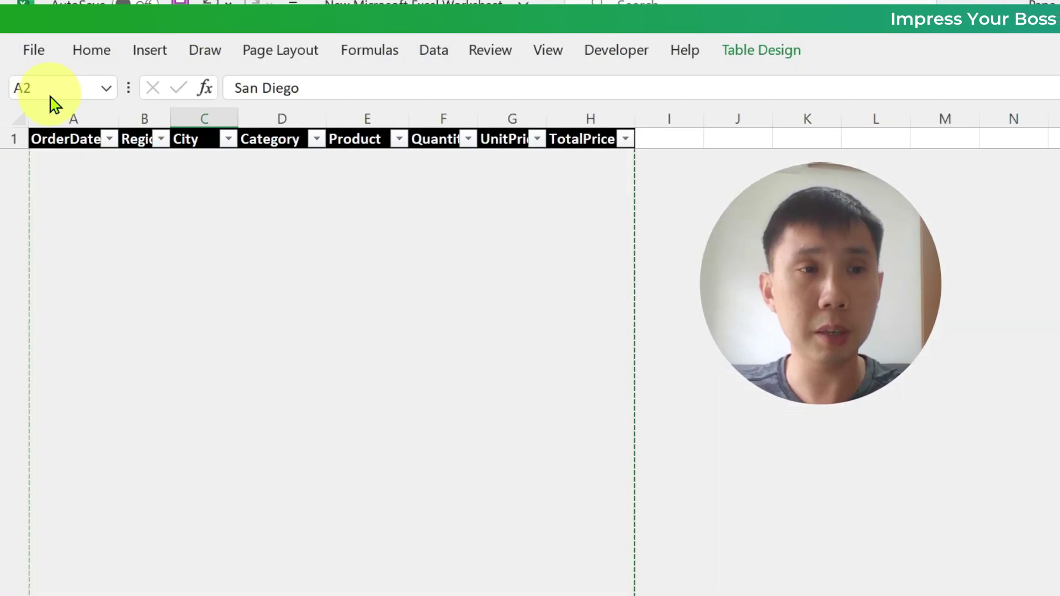
left_click(691, 525)
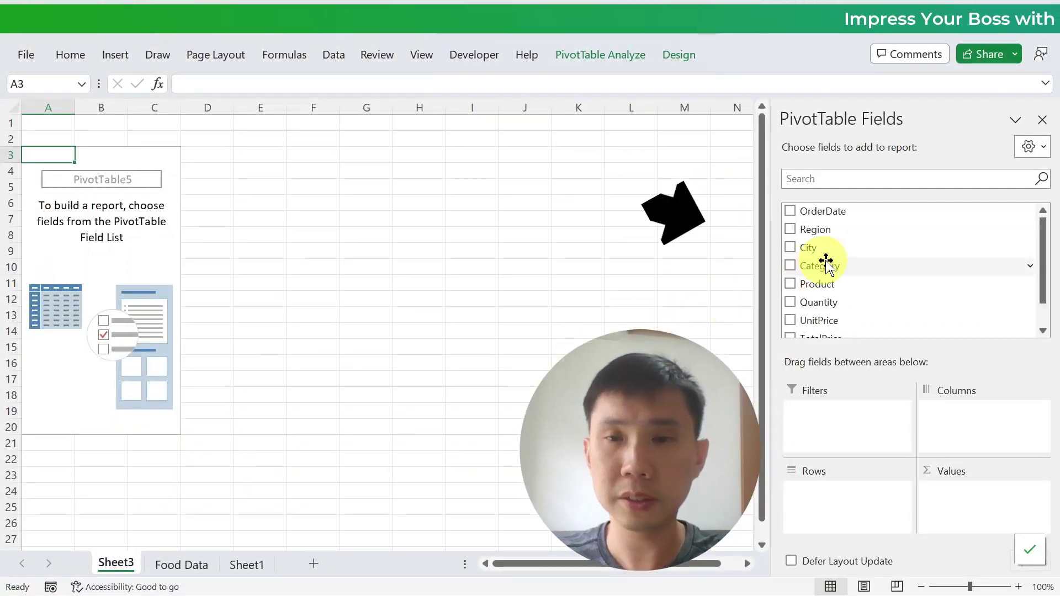
- Add City and Category as row fields and TotalPrice as the summed value in the new pivot table
left_click_drag(822, 248, 845, 493)
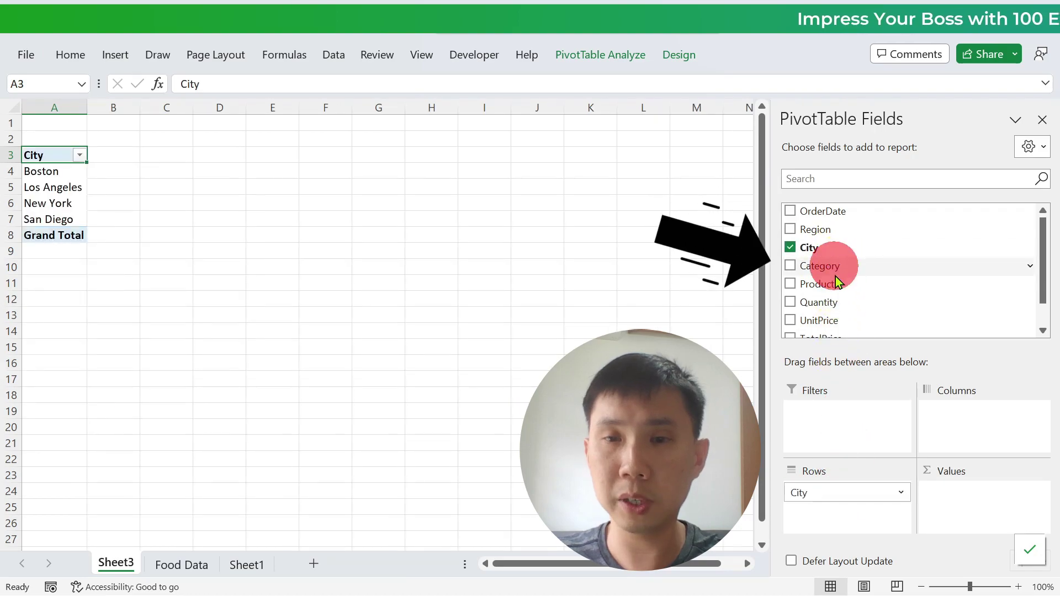
left_click(896, 266)
scroll(875, 291, "down", 2)
left_click_drag(876, 308, 998, 507)
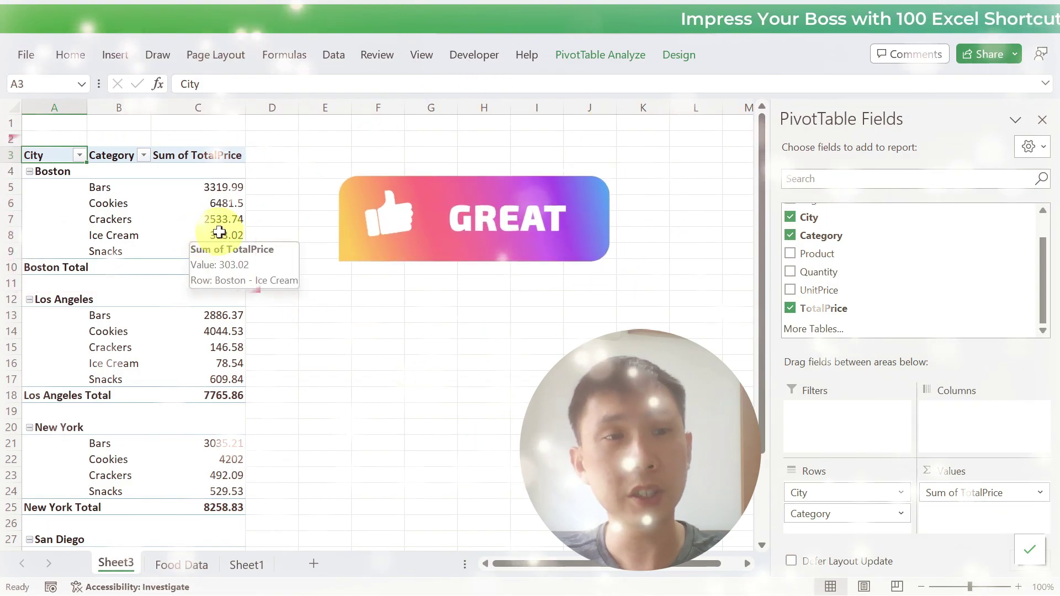
- Check the new pivot table's options for empty cells, multiple filters per field and refreshing data when opening the file
left_click(613, 55)
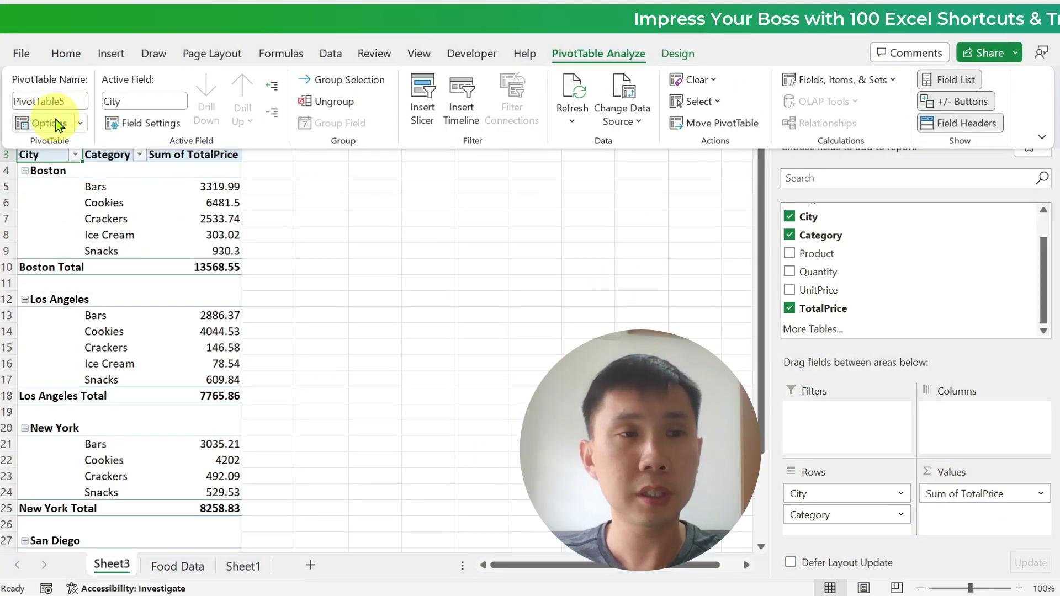
left_click(57, 124)
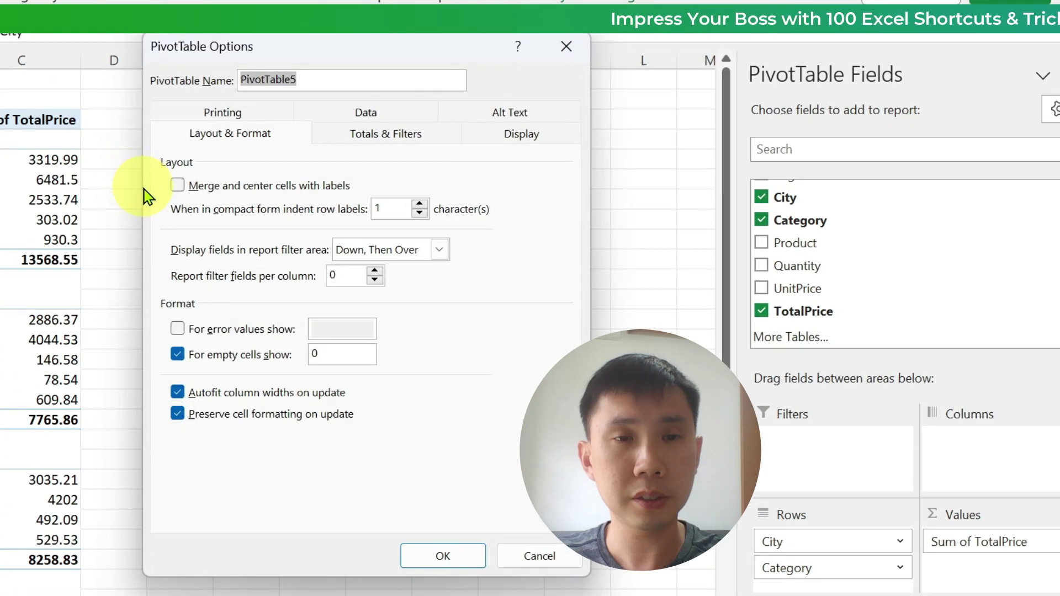
left_click(379, 134)
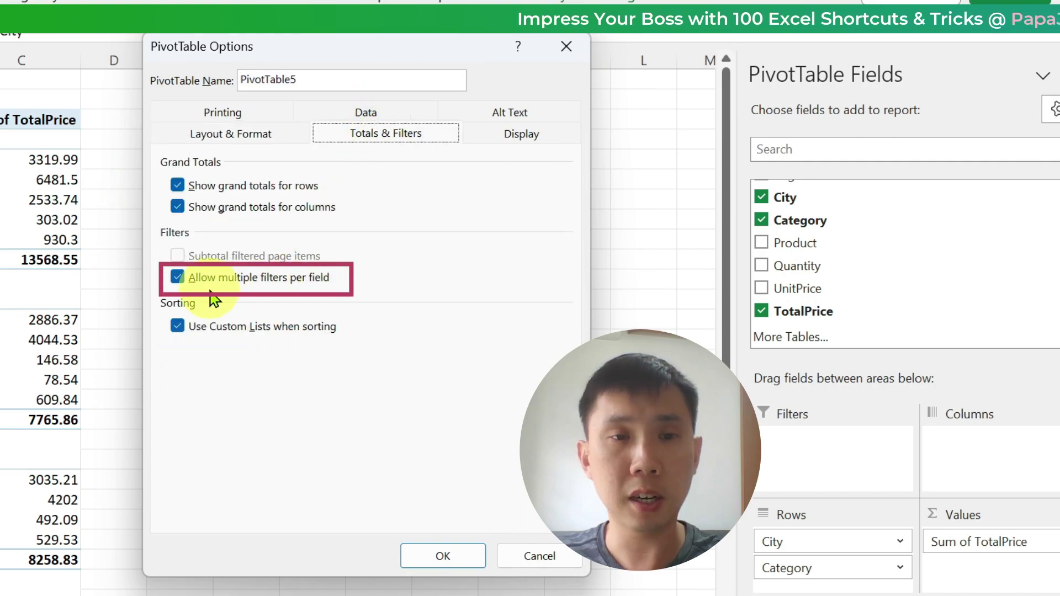
left_click(366, 112)
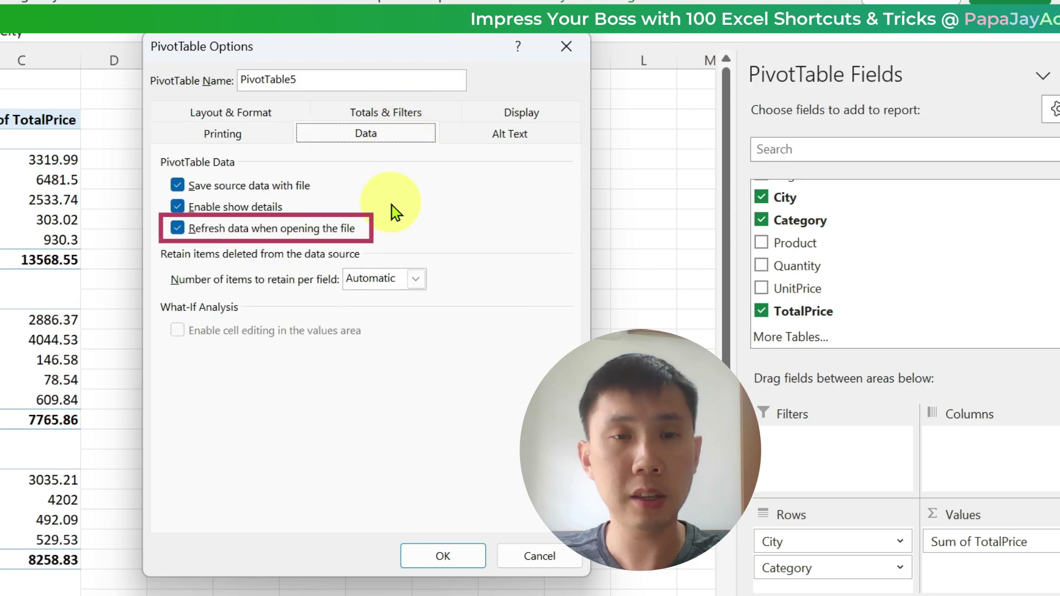
left_click(419, 556)
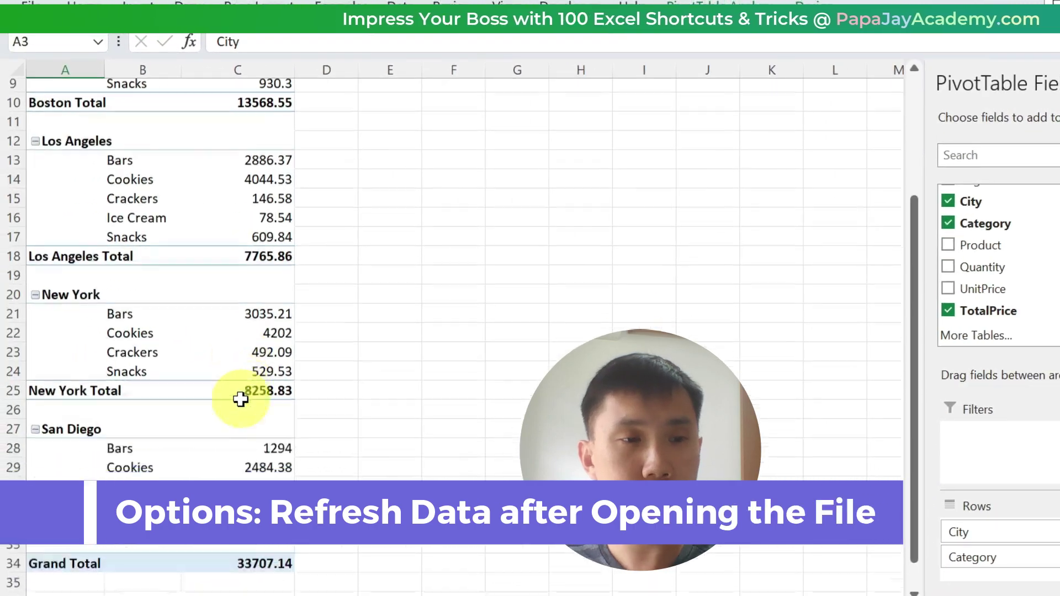
- Duplicate rows 239 and 240 of the Food Data table into the first empty rows below the table
scroll(260, 386, "down", 1)
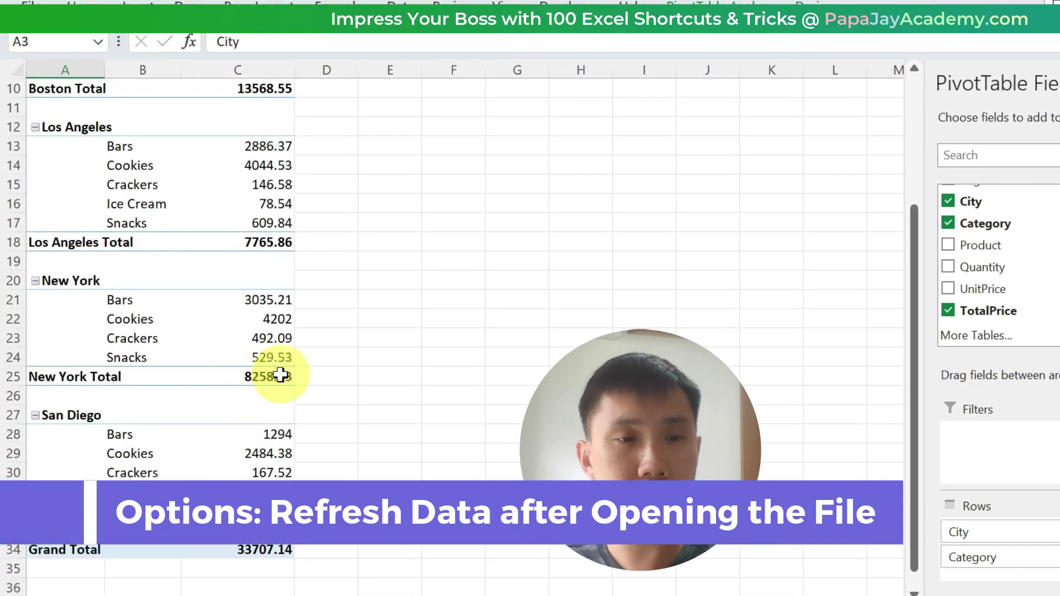
scroll(221, 364, "up", 2)
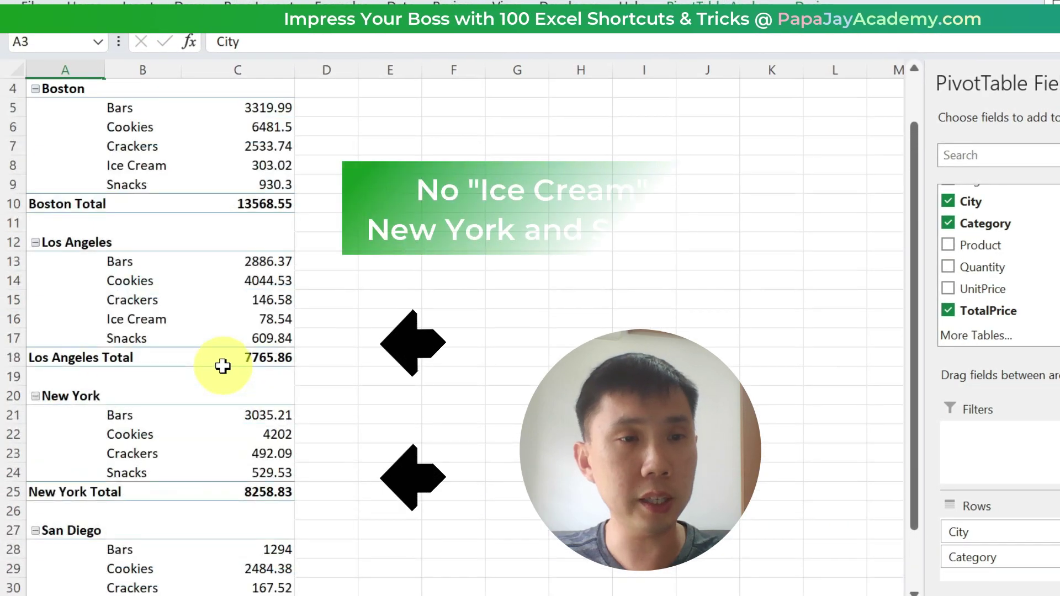
scroll(223, 366, "down", 1)
scroll(223, 366, "down", 1)
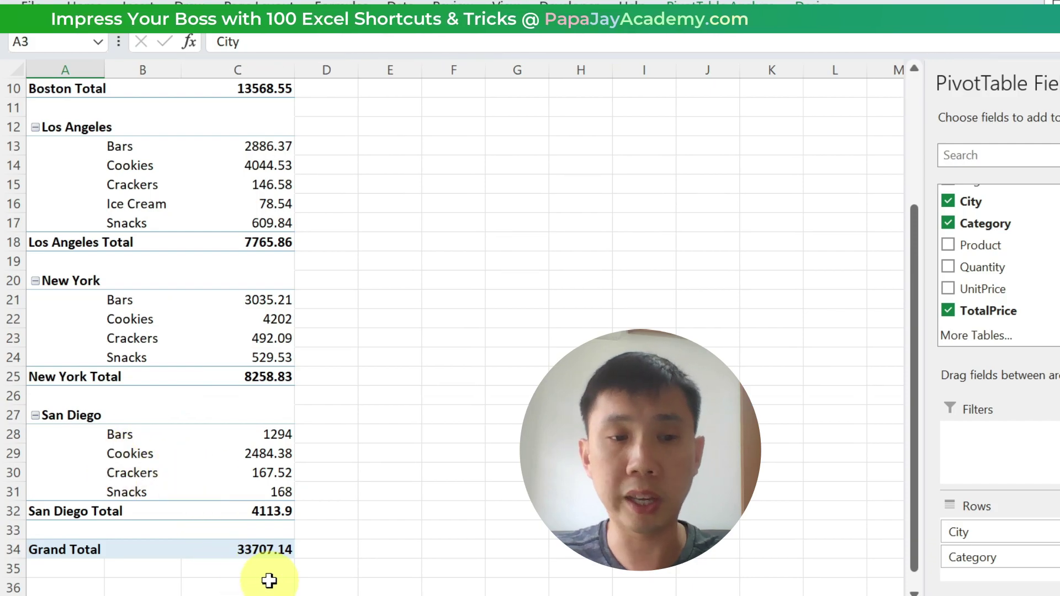
key("ctrl+Page_Down")
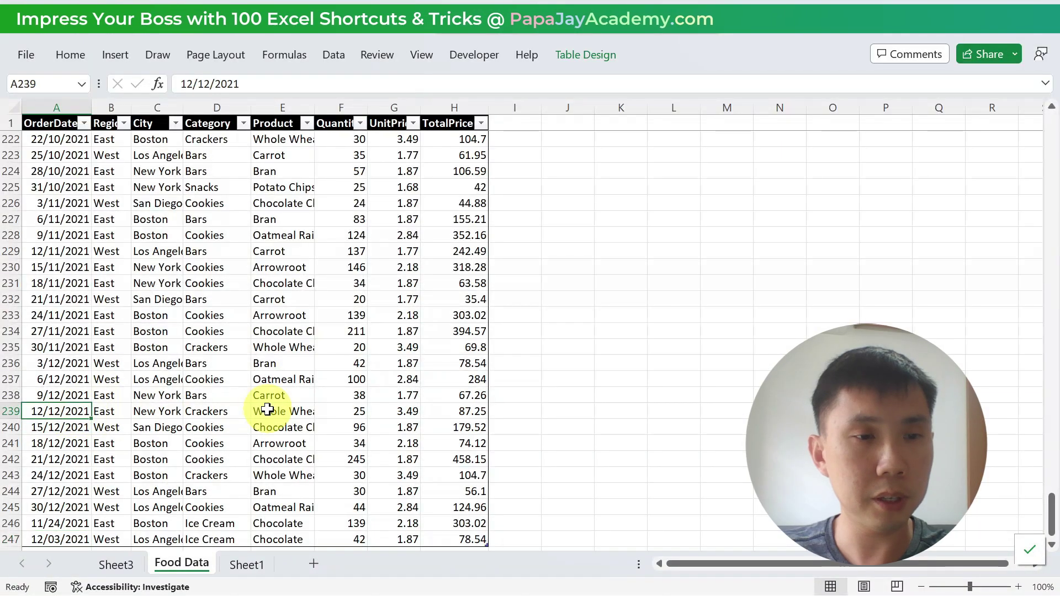
key("shift+Down")
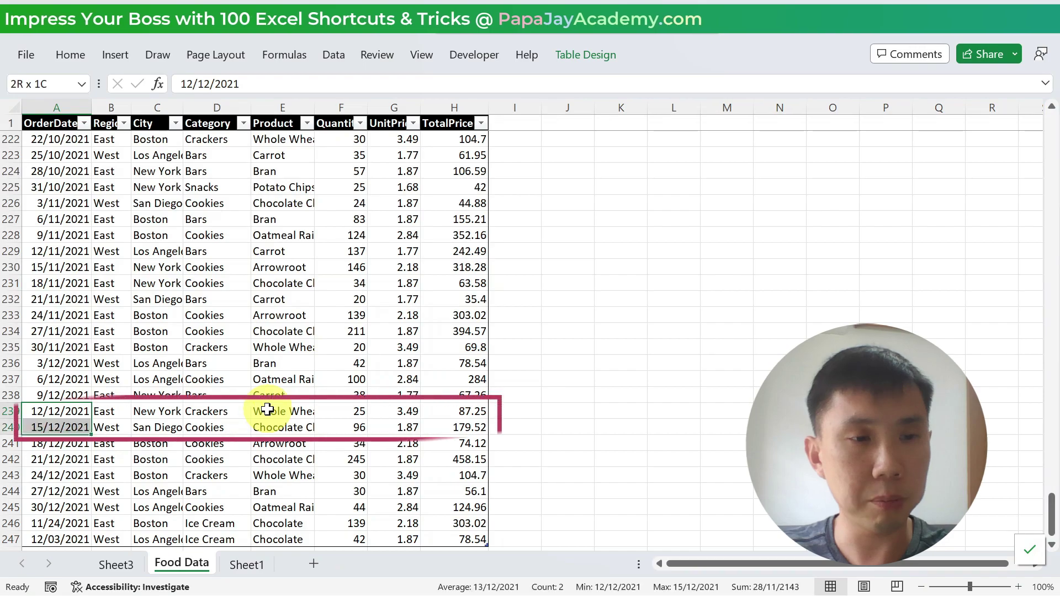
key("shift+space")
key("ctrl+Down")
key("Down")
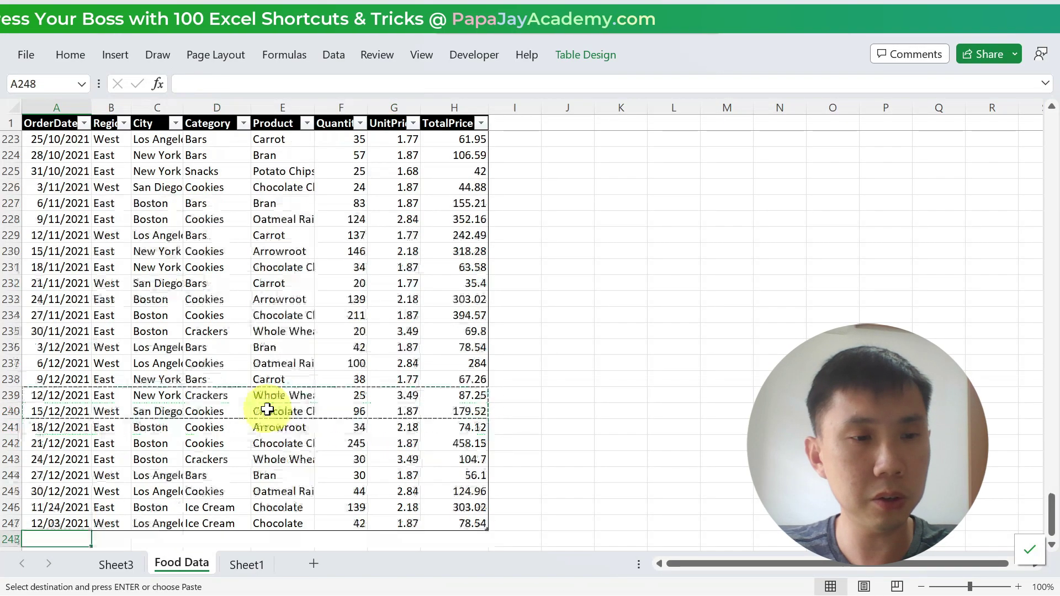
key("ctrl+v")
- Fill the Category and Product of rows 248 and 249 with Ice Cream and Chocolate, copied from row 247
key("Down")
key("Right")
key("Right")
key("Right")
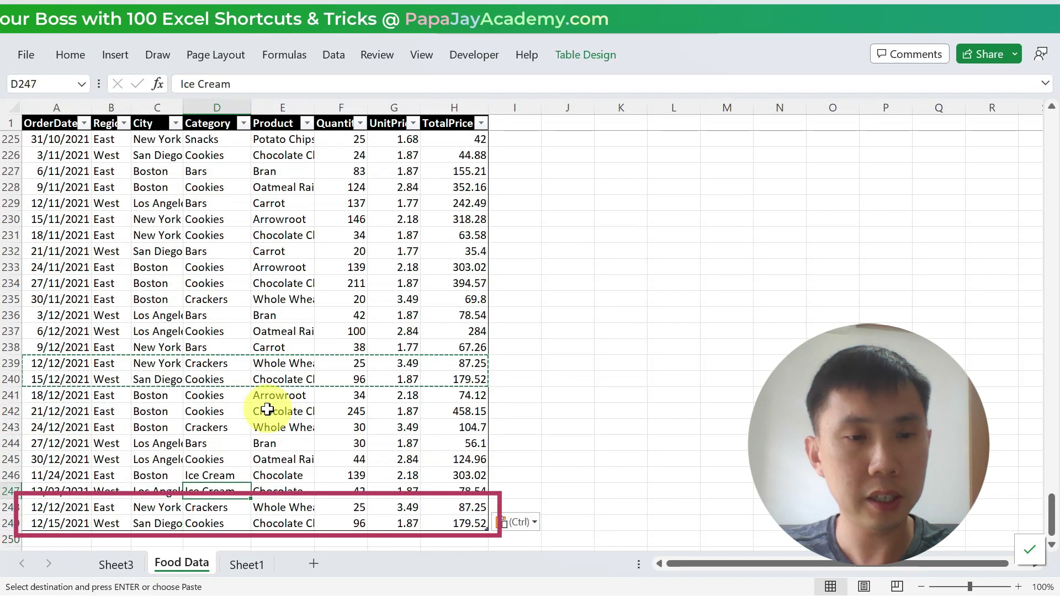
type("Ice Cream\tChocolate Ice Cream\tChocolate")
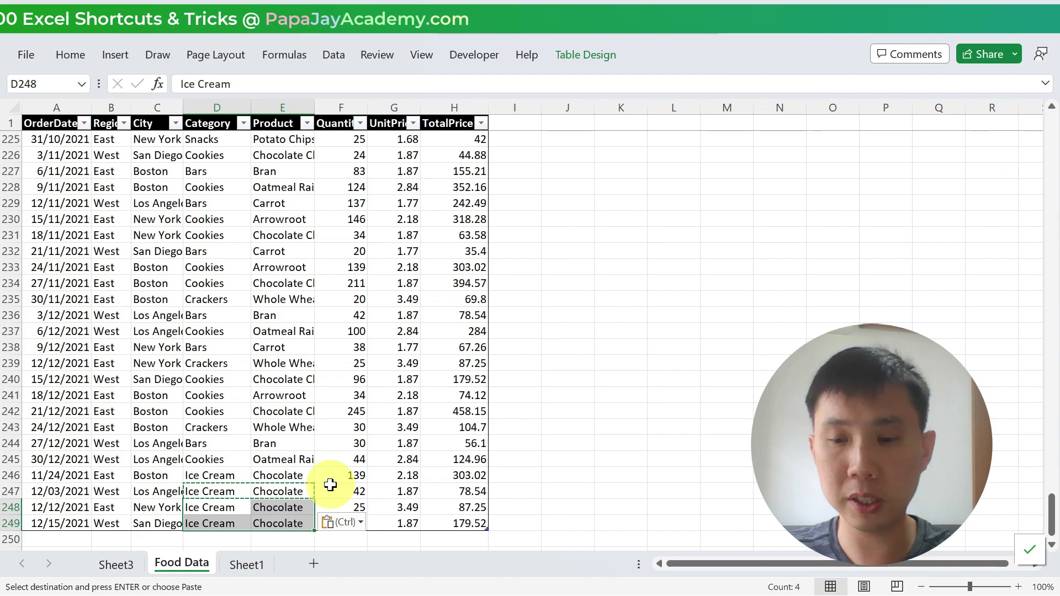
- Go to the pivot table on Sheet3, save the workbook, and switch windows to reopen it
key("ctrl+Page_Up")
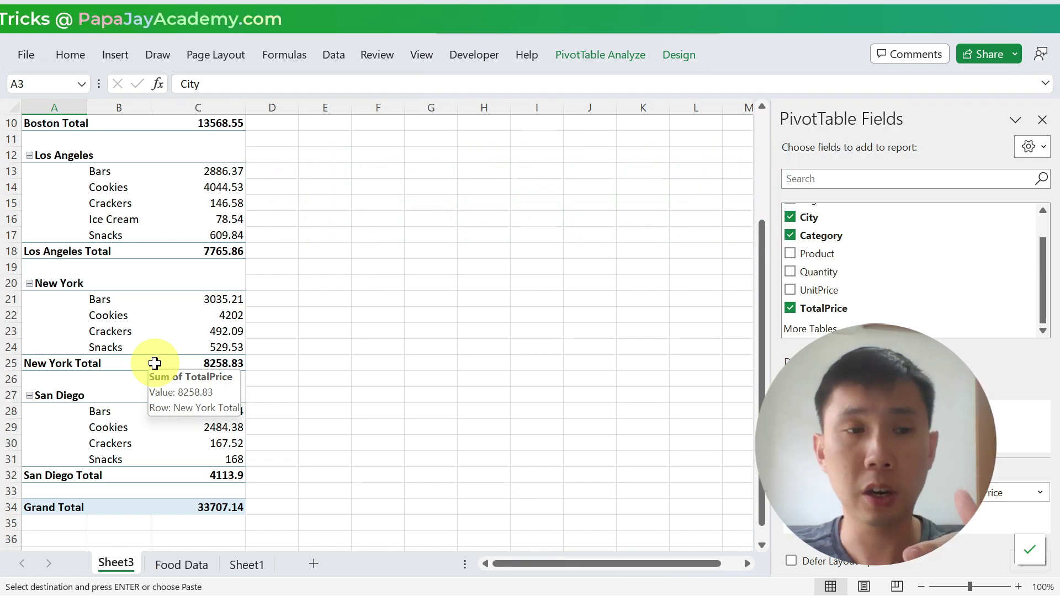
key("ctrl+s")
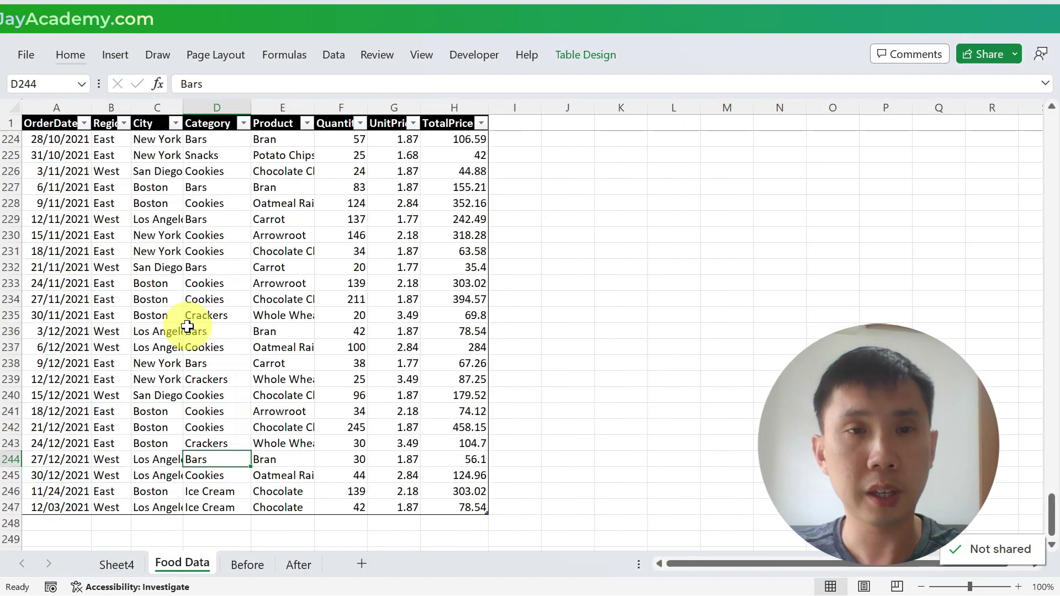
key("alt+Tab")
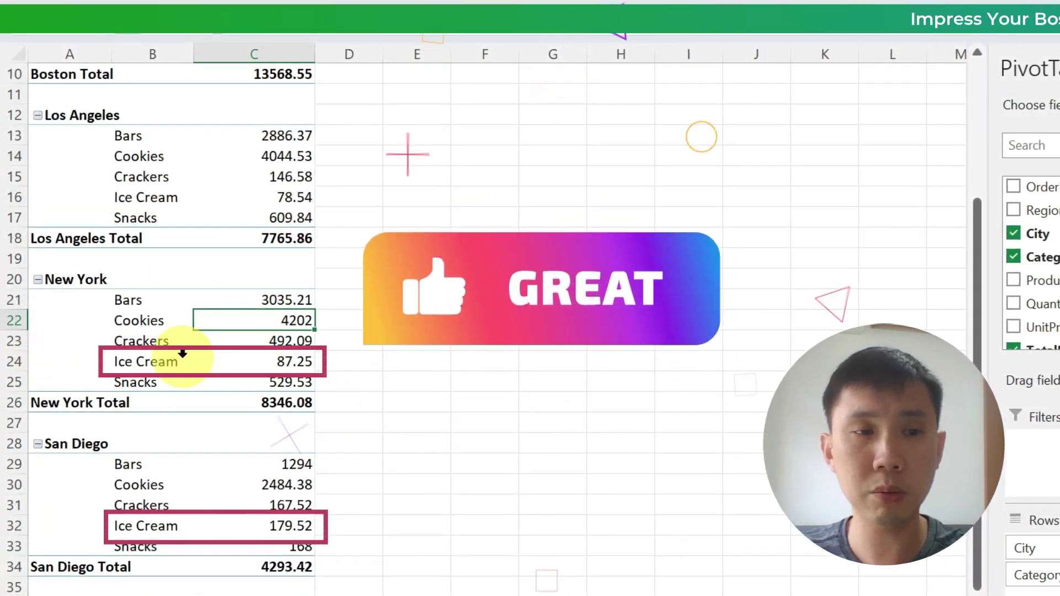
- Check the Ice Cream rows under New York and San Diego, and review the pivot table's options without changing them
left_click_drag(184, 359, 229, 362)
left_click_drag(175, 523, 238, 526)
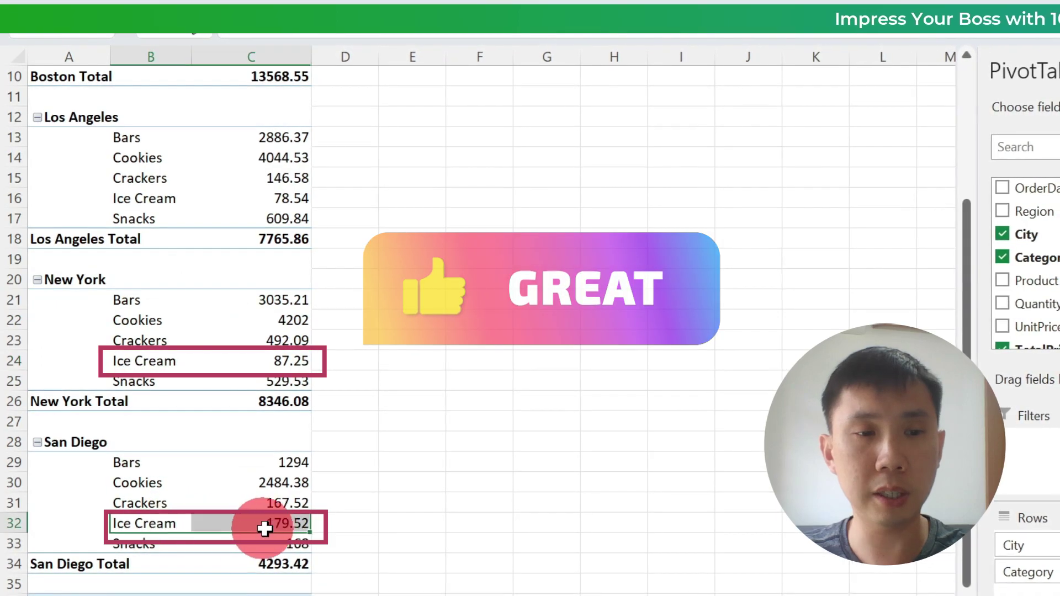
scroll(176, 487, "up", 3)
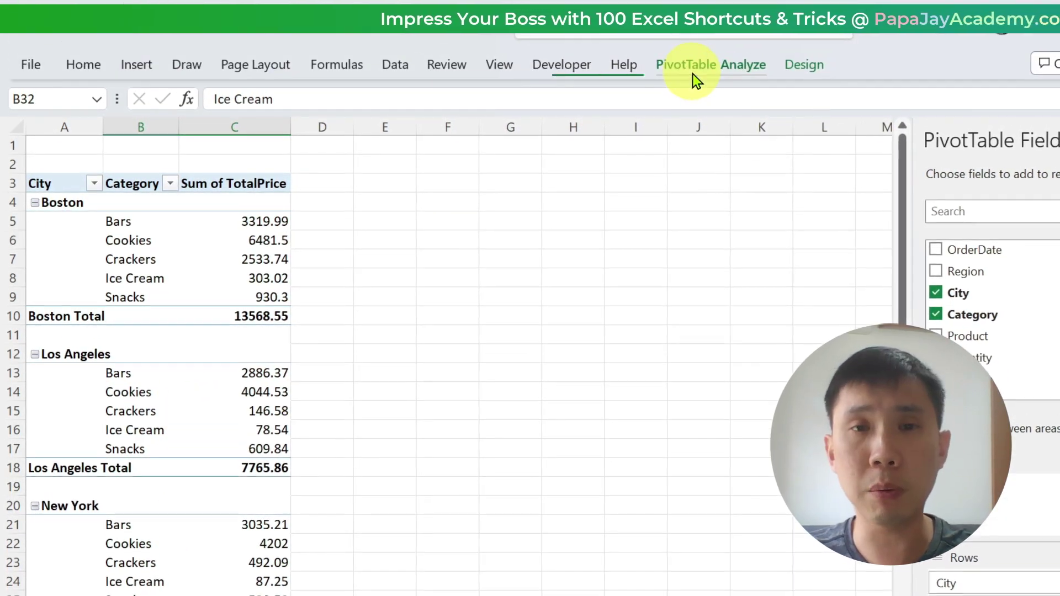
left_click(68, 146)
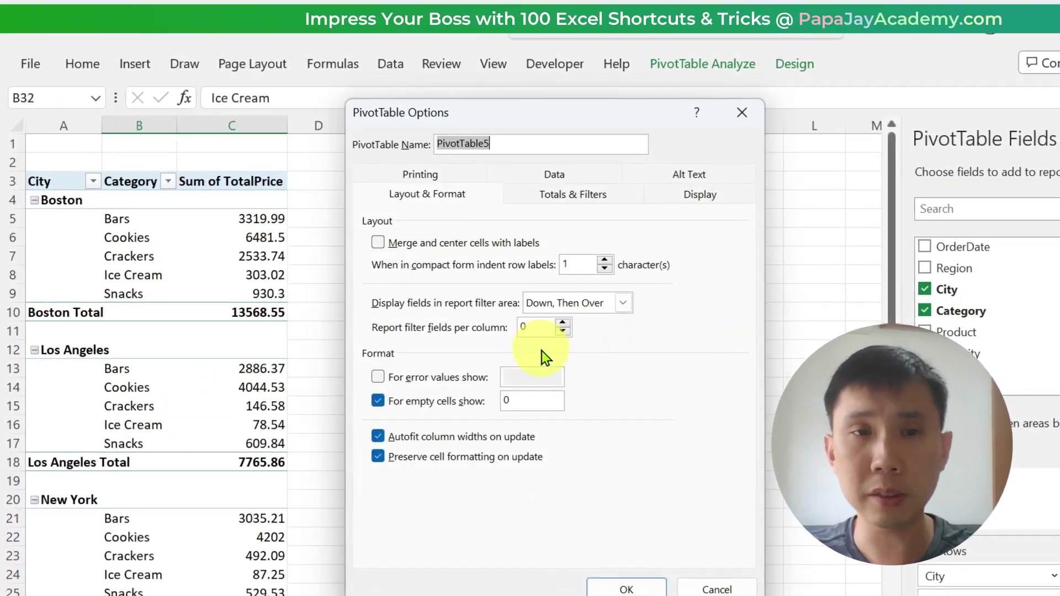
left_click(673, 582)
- Edit the default PivotTable layout in Excel's data options and import the layout from the pivot table at B32:C32
left_click(33, 63)
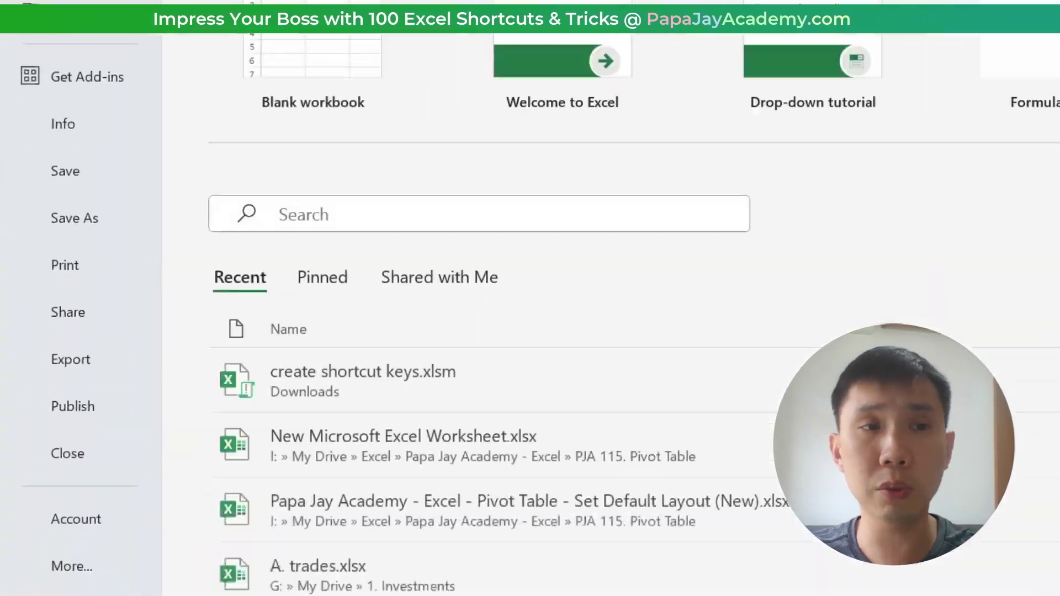
left_click(76, 541)
left_click(287, 549)
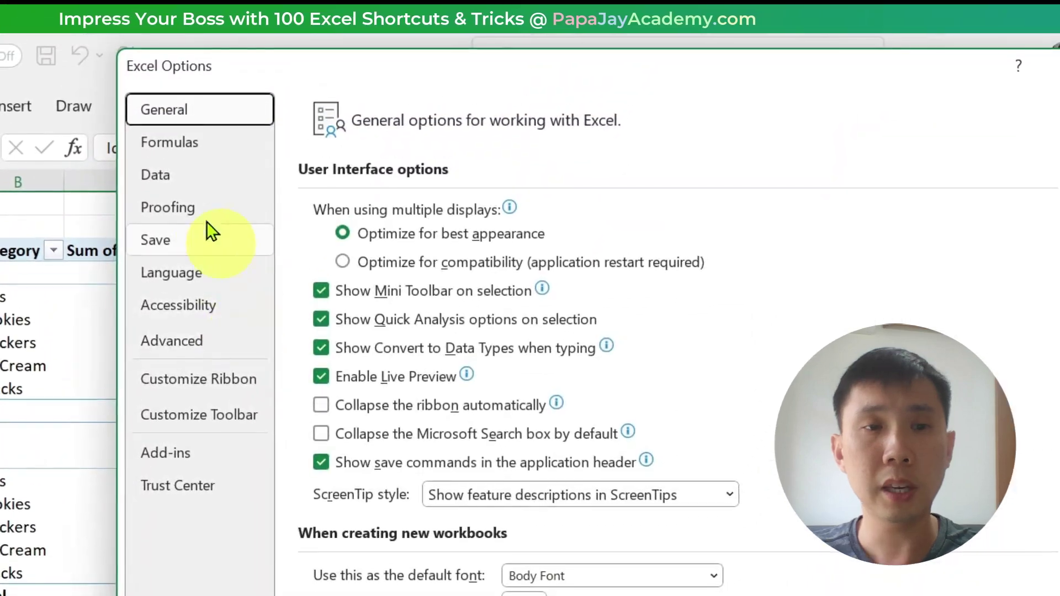
left_click(193, 168)
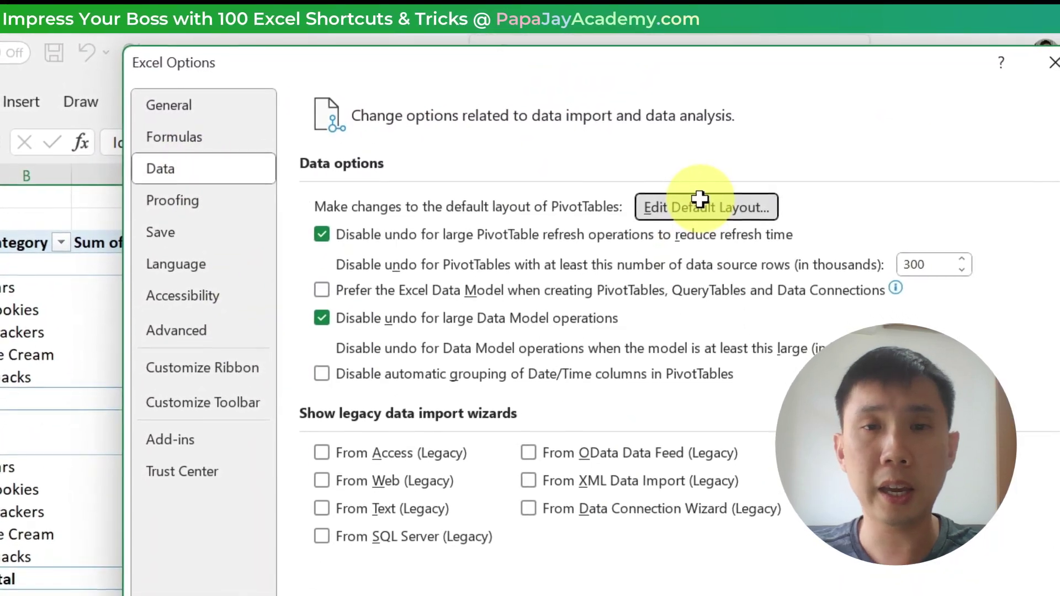
left_click(701, 207)
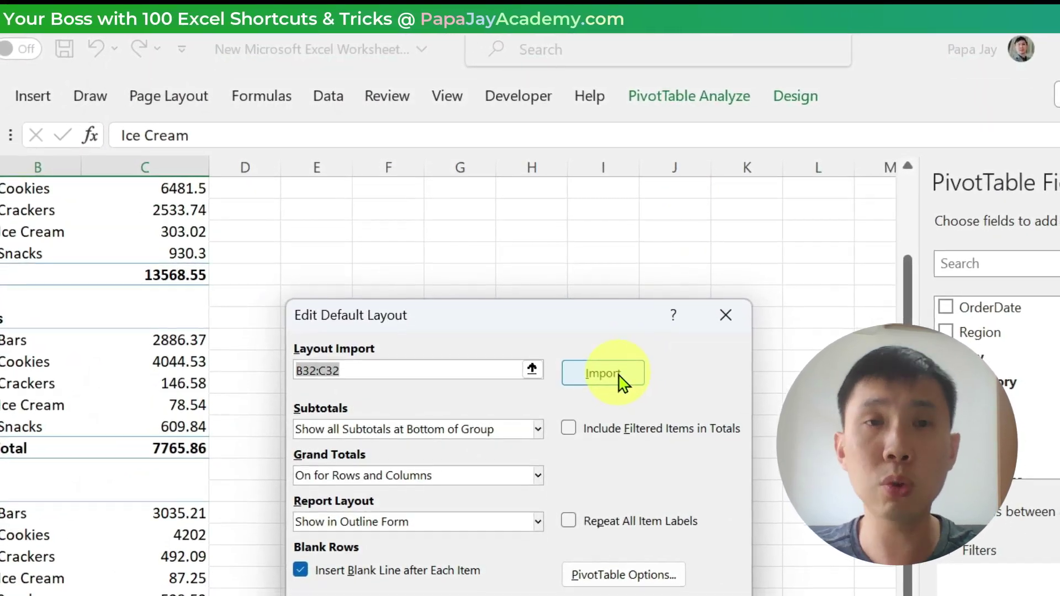
left_click(626, 387)
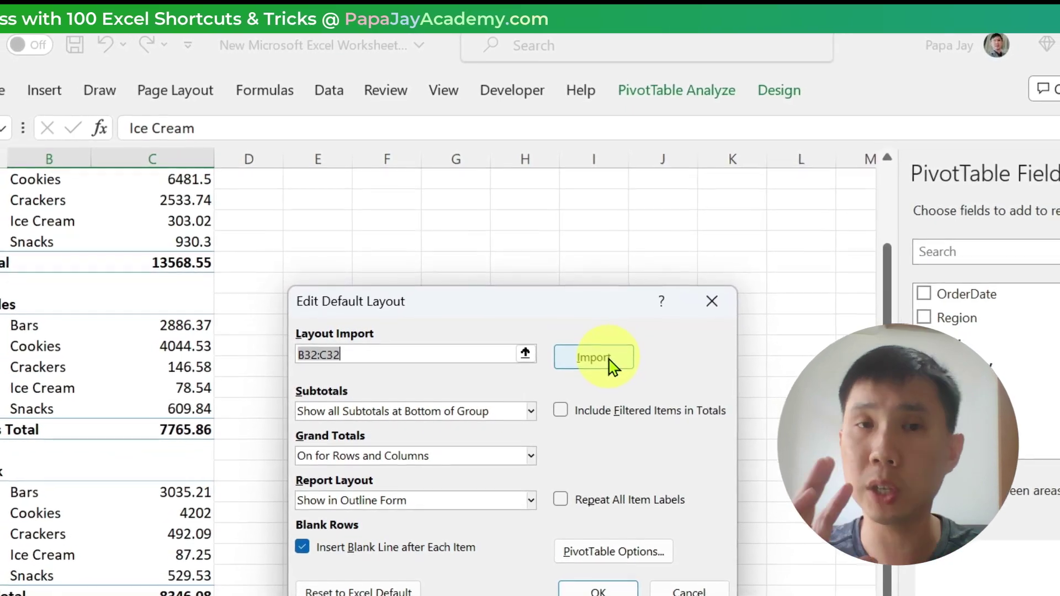